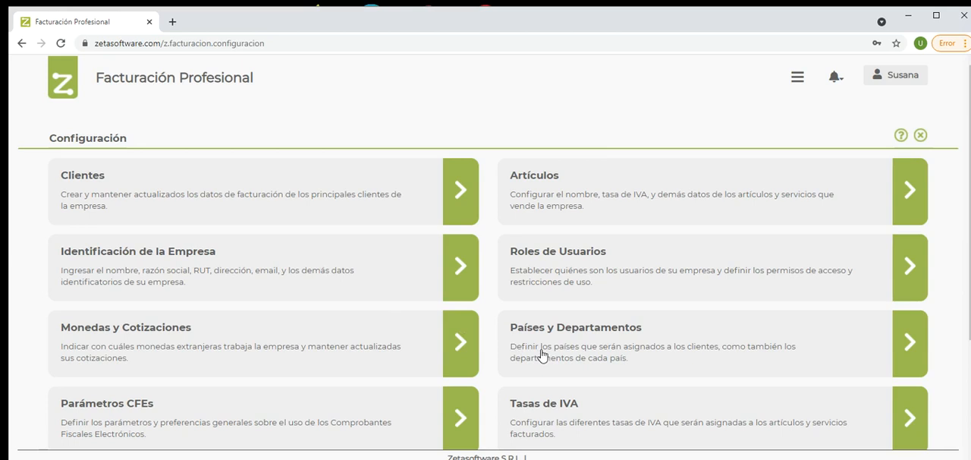
Step: Add the country Brasil with code BR and ISO code BR in Países y Departamentos
{"action": "left_click", "coordinate": [542, 356]}
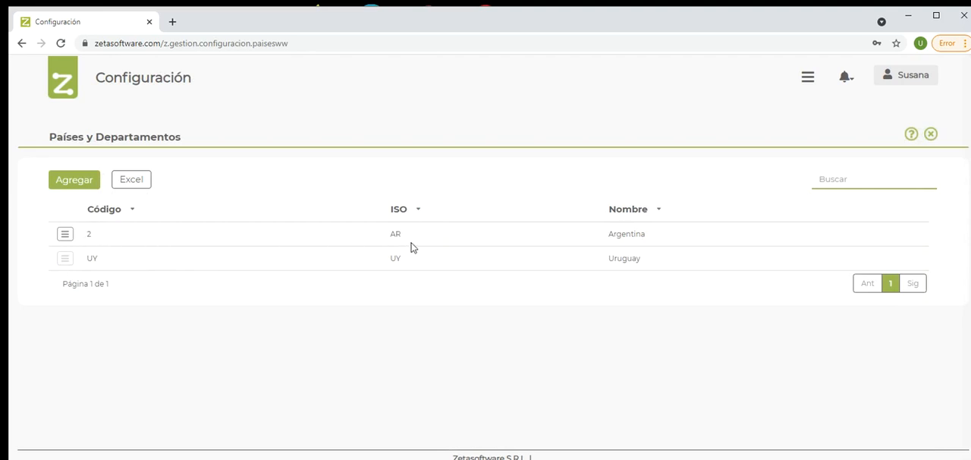
{"action": "left_click", "coordinate": [69, 187]}
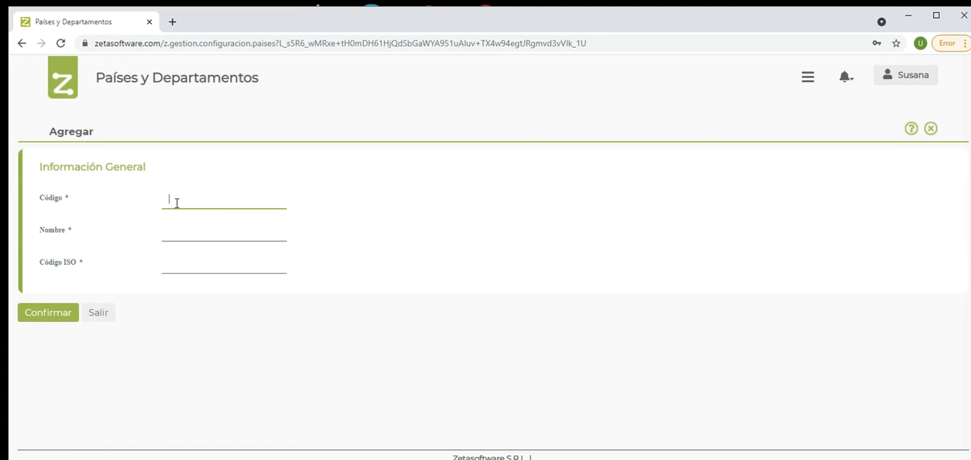
{"action": "type", "text": "br"}
{"action": "key", "text": "Tab"}
{"action": "type", "text": "Brasil"}
{"action": "key", "text": "Tab"}
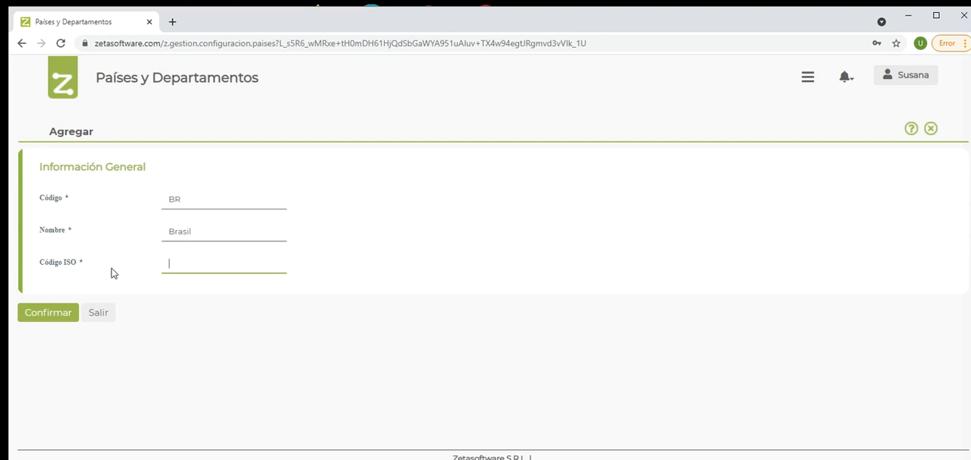
{"action": "type", "text": "br"}
{"action": "key", "text": "Return"}
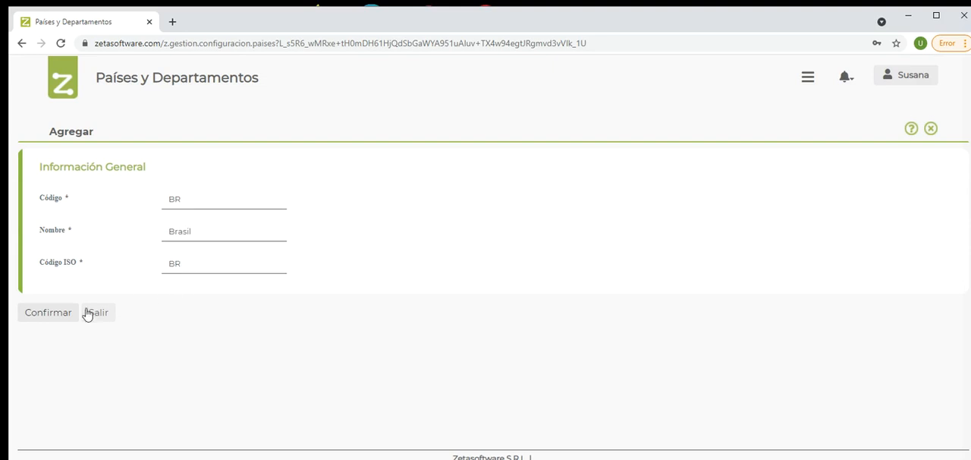
{"action": "left_click", "coordinate": [59, 315]}
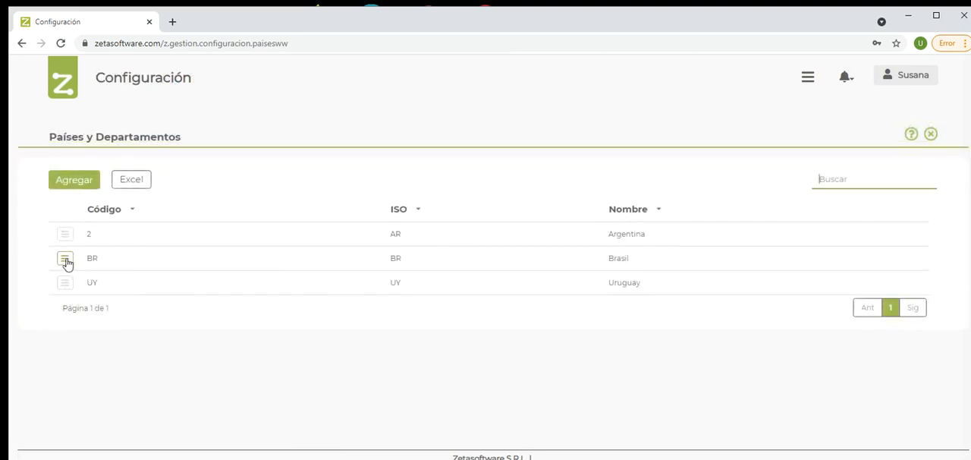
Step: Add the department Rio Grande do Sul with code RS to Brasil
{"action": "left_click", "coordinate": [66, 260]}
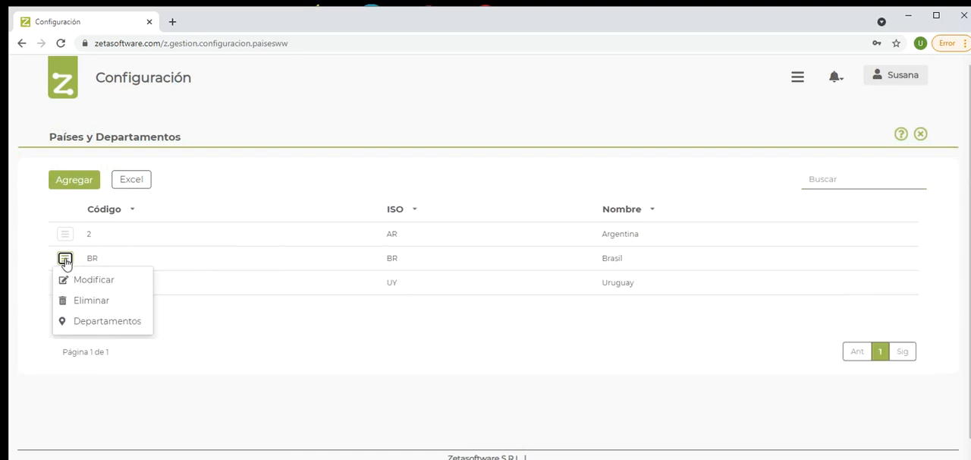
{"action": "left_click", "coordinate": [101, 322]}
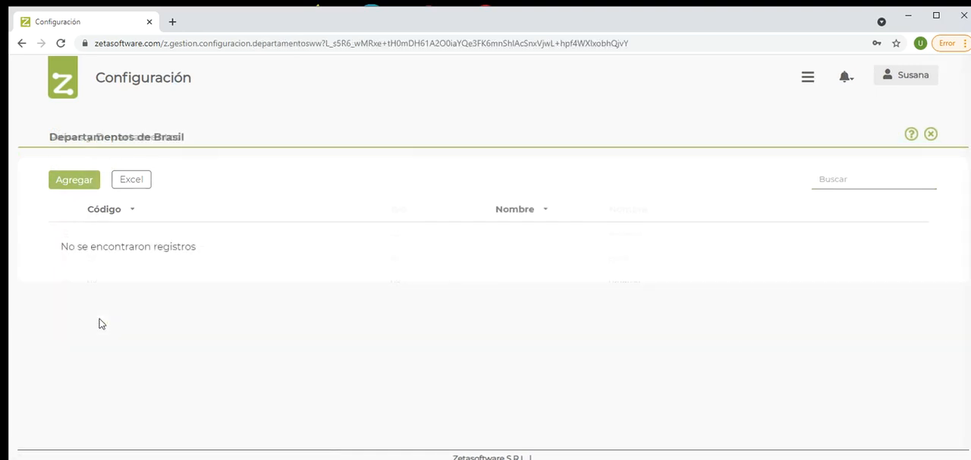
{"action": "left_click", "coordinate": [79, 184]}
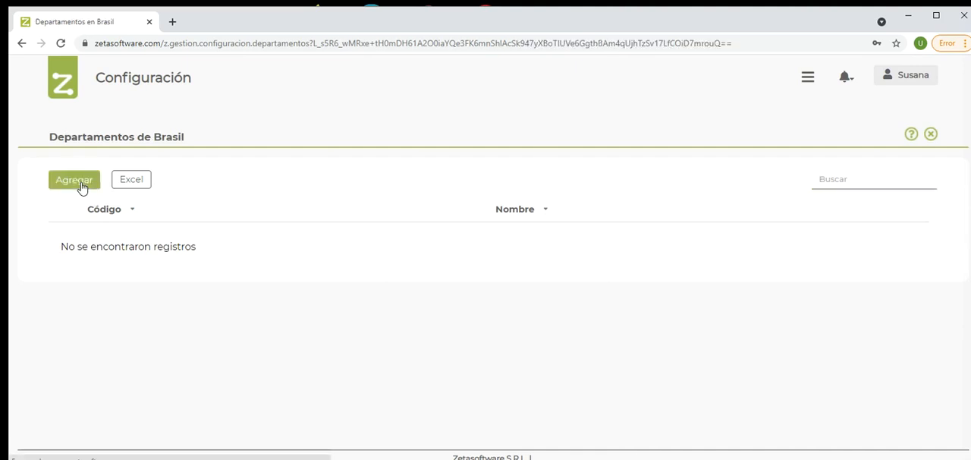
{"action": "type", "text": "RS"}
{"action": "key", "text": "Tab"}
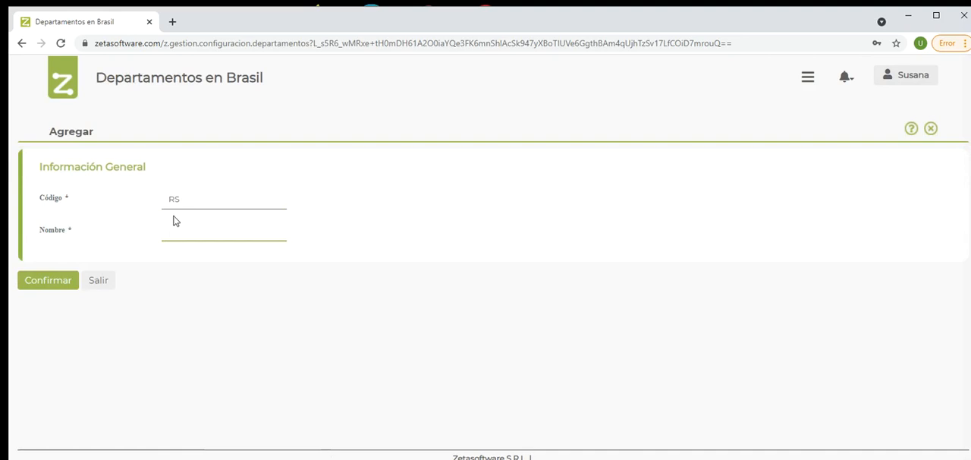
{"action": "type", "text": "Rio Grande do Sul"}
{"action": "left_click", "coordinate": [61, 283]}
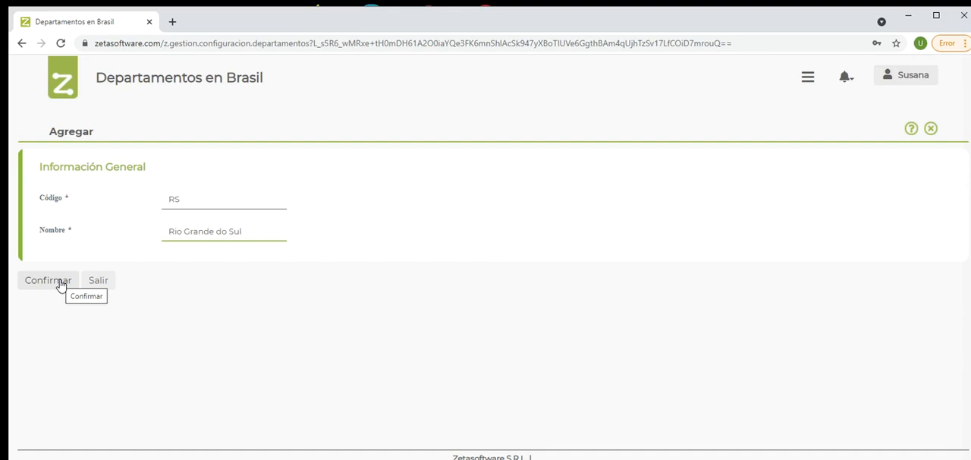
{"action": "left_click", "coordinate": [60, 285]}
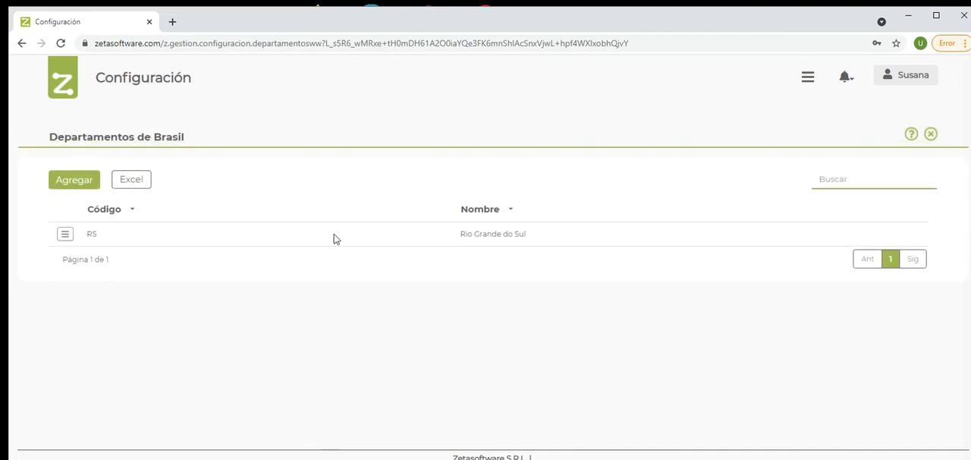
Step: Return to the country list, review Brasil's departments once more and close them
{"action": "left_click", "coordinate": [931, 135]}
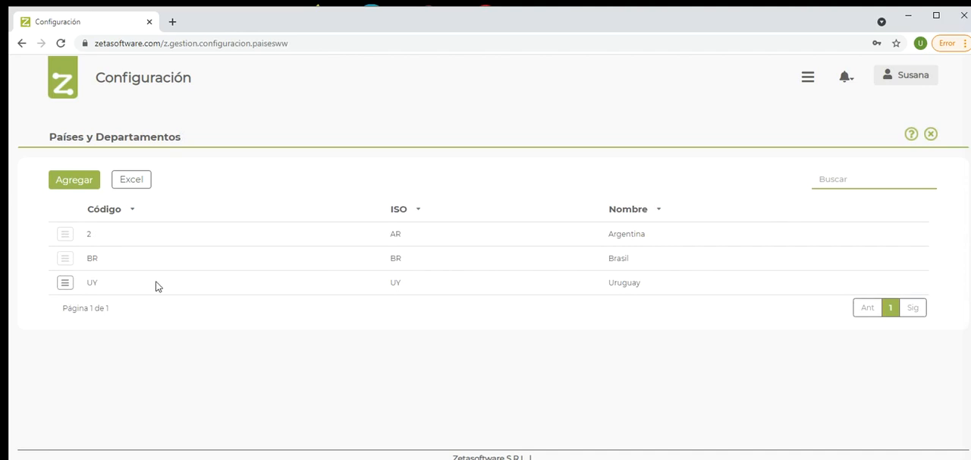
{"action": "left_click", "coordinate": [65, 259]}
{"action": "left_click", "coordinate": [81, 322]}
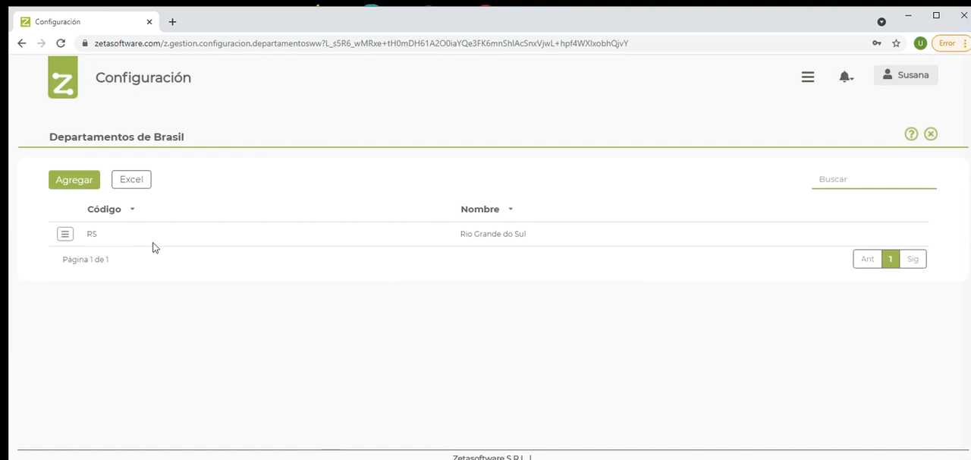
{"action": "left_click", "coordinate": [68, 180]}
{"action": "left_click", "coordinate": [930, 134]}
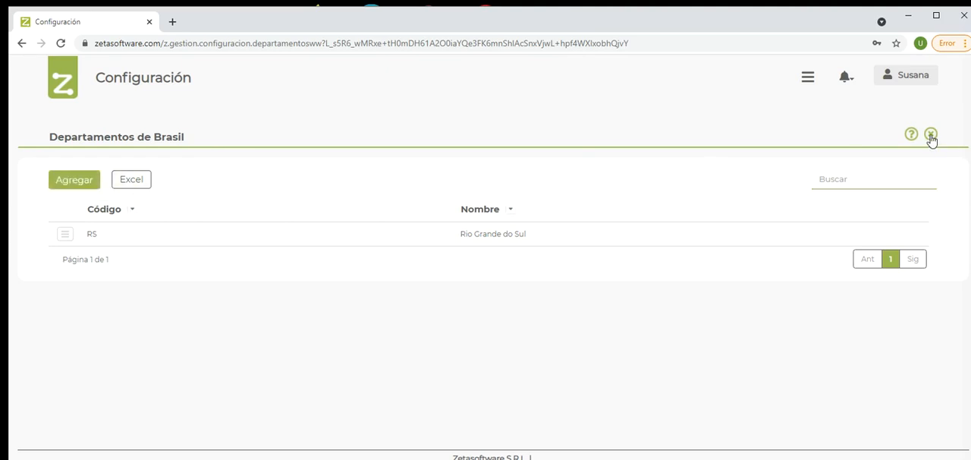
Step: Go to the Facturación configuration and open the Clientes list
{"action": "left_click", "coordinate": [807, 77]}
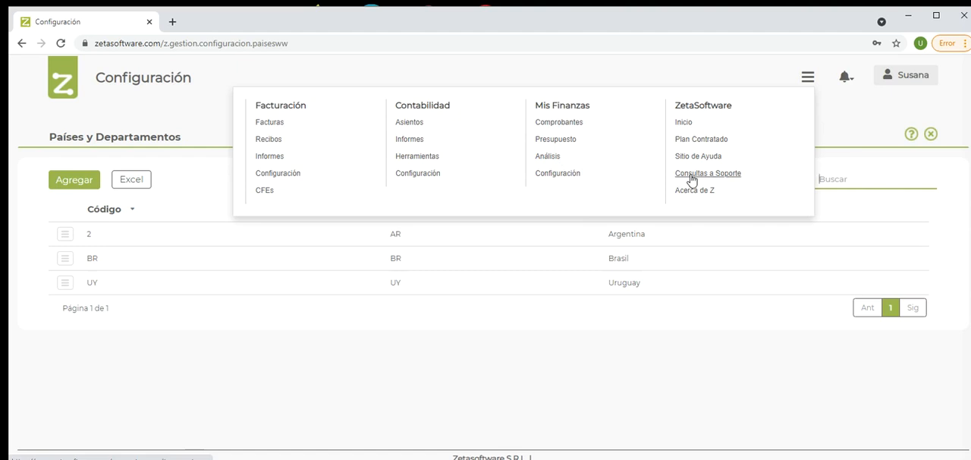
{"action": "left_click", "coordinate": [279, 173]}
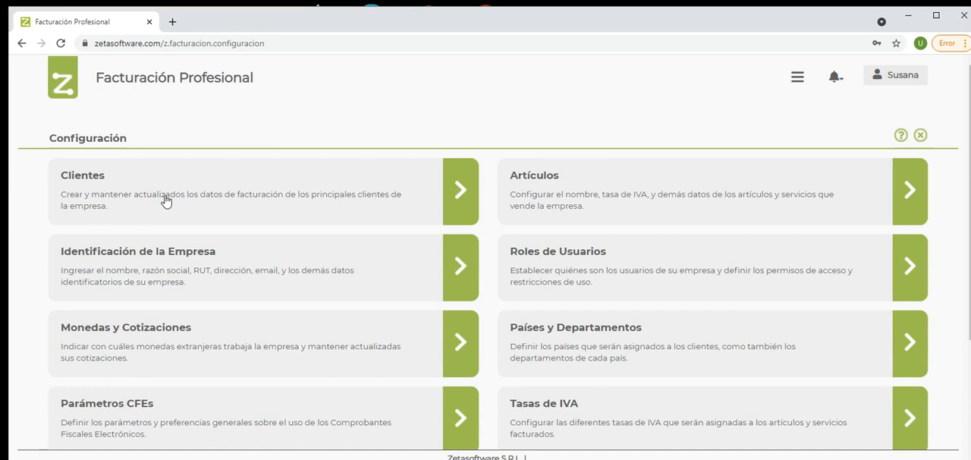
{"action": "left_click", "coordinate": [166, 200]}
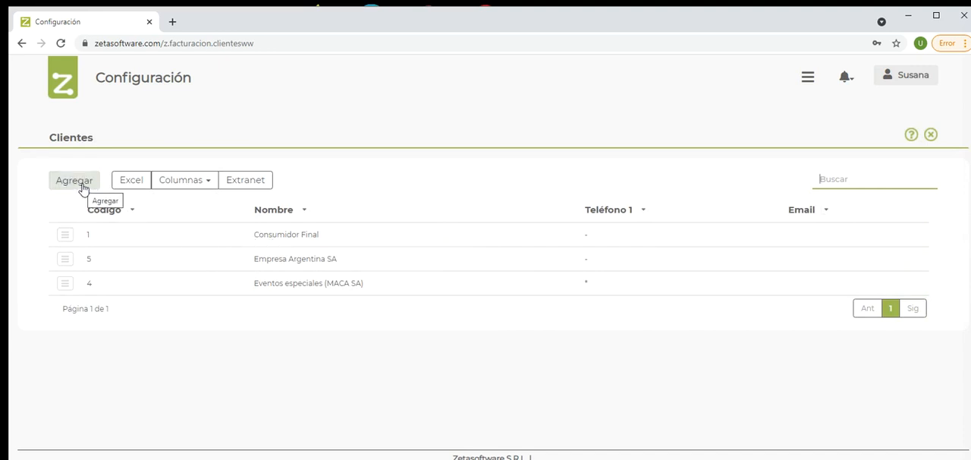
Step: Add the RUT column to the Clientes list and update the view
{"action": "left_click", "coordinate": [192, 187]}
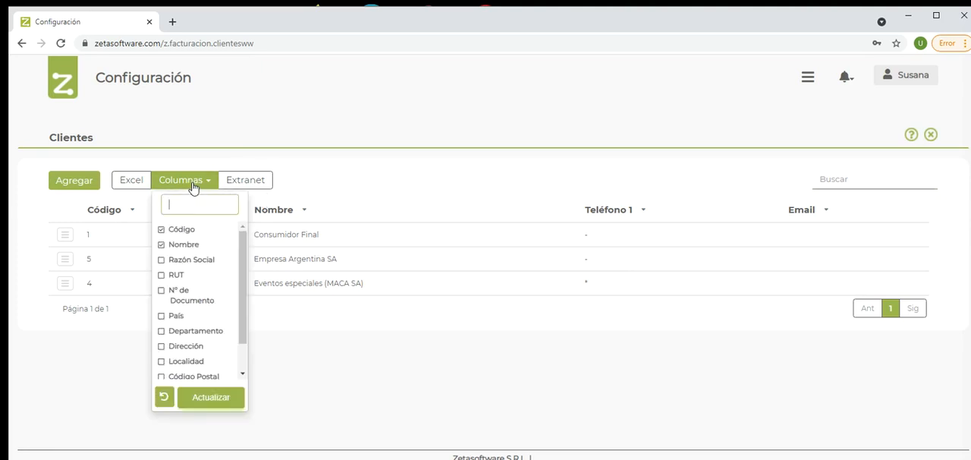
{"action": "left_click", "coordinate": [161, 276]}
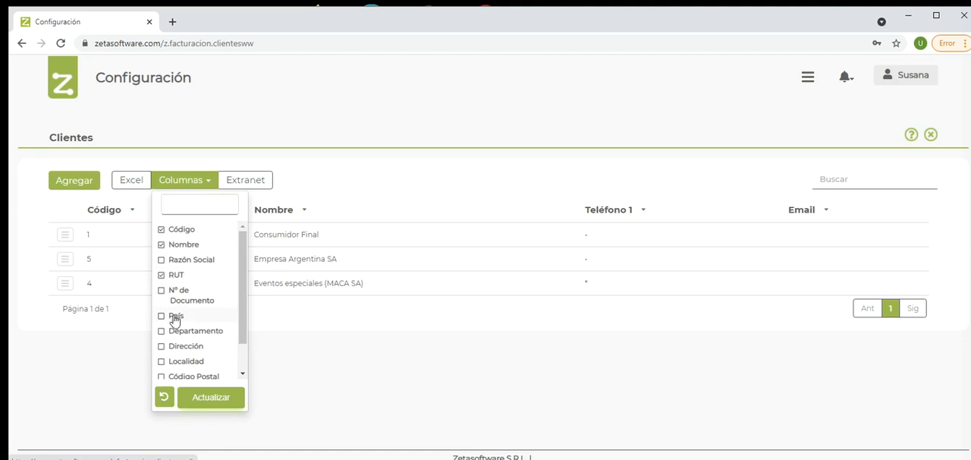
{"action": "scroll", "coordinate": [206, 336], "scroll_direction": "down", "scroll_amount": 1}
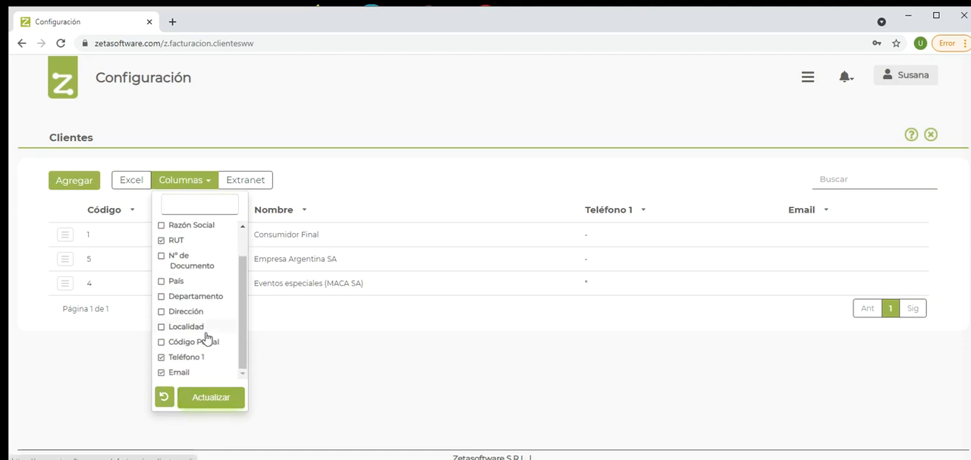
{"action": "left_click", "coordinate": [211, 400]}
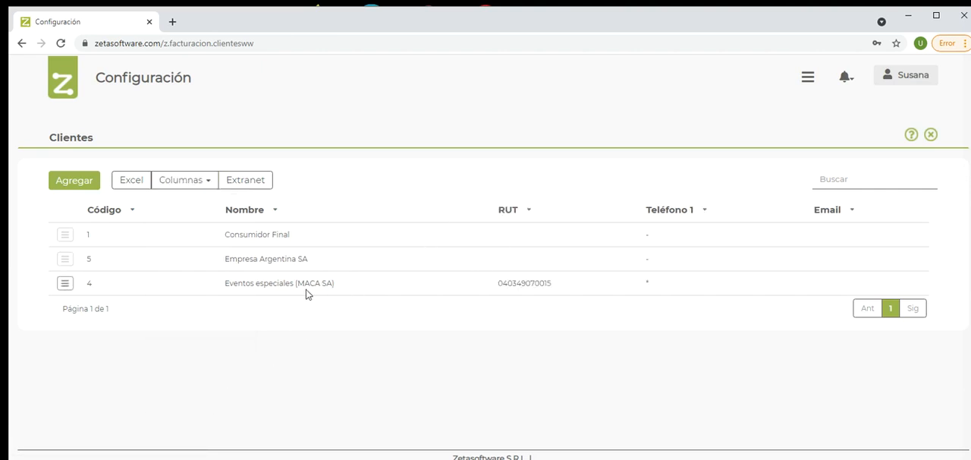
Step: Open the customer Empresa Argentina SA for modification
{"action": "left_click_drag", "start_coordinate": [250, 283], "coordinate": [283, 284]}
{"action": "left_click_drag", "start_coordinate": [251, 258], "coordinate": [284, 262]}
{"action": "left_click", "coordinate": [64, 258]}
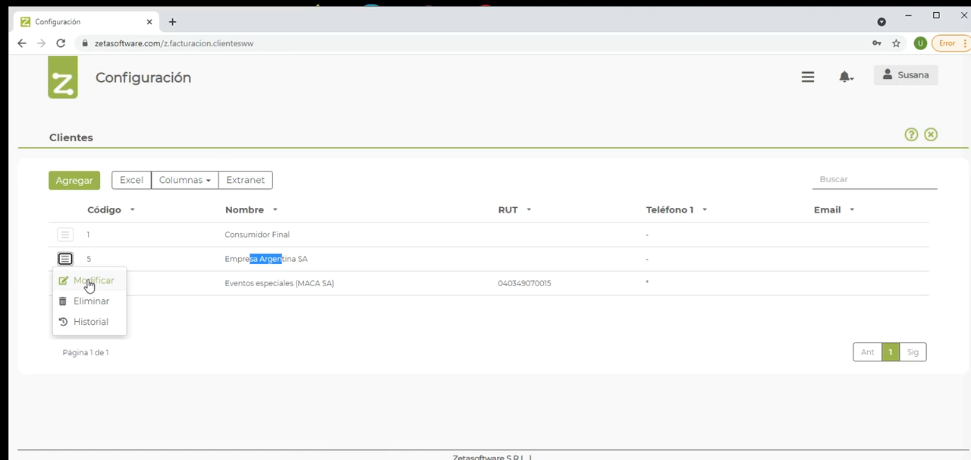
{"action": "left_click", "coordinate": [89, 280]}
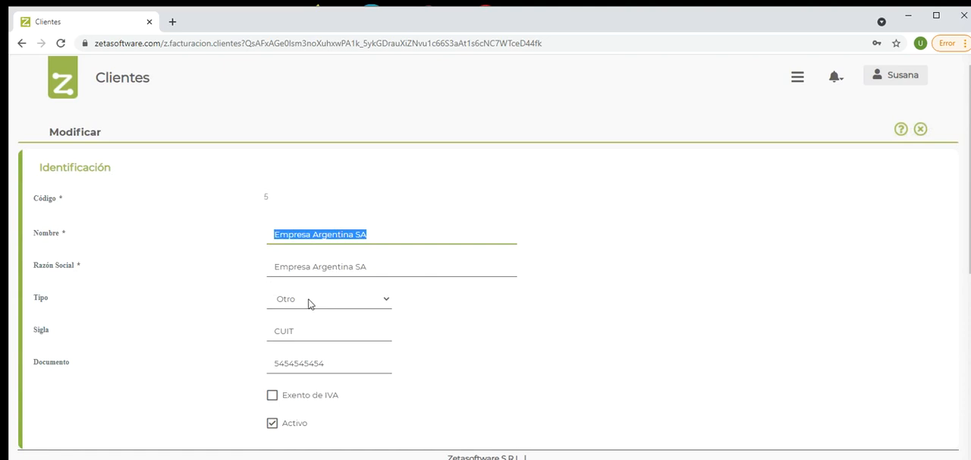
Step: Examine the customer's identification data: the document type options with Otro selected, the Sigla and the Documento field
{"action": "scroll", "coordinate": [310, 303], "scroll_direction": "down", "scroll_amount": 1}
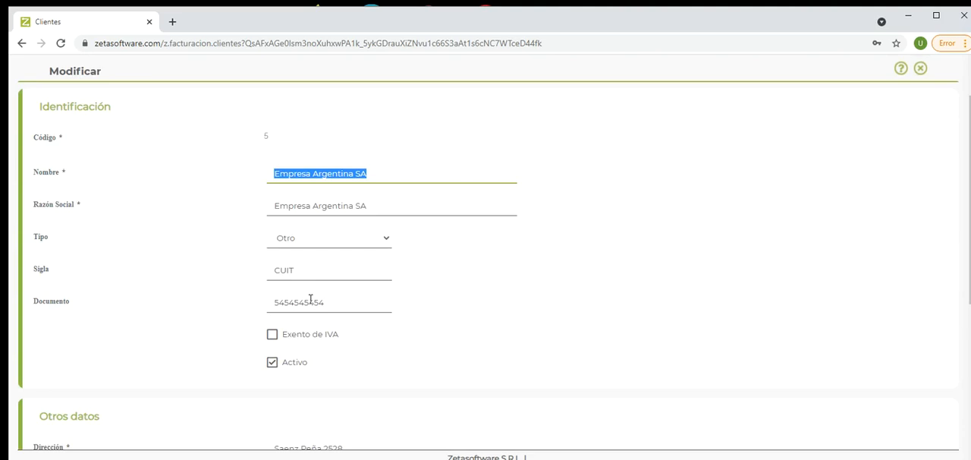
{"action": "left_click", "coordinate": [309, 242]}
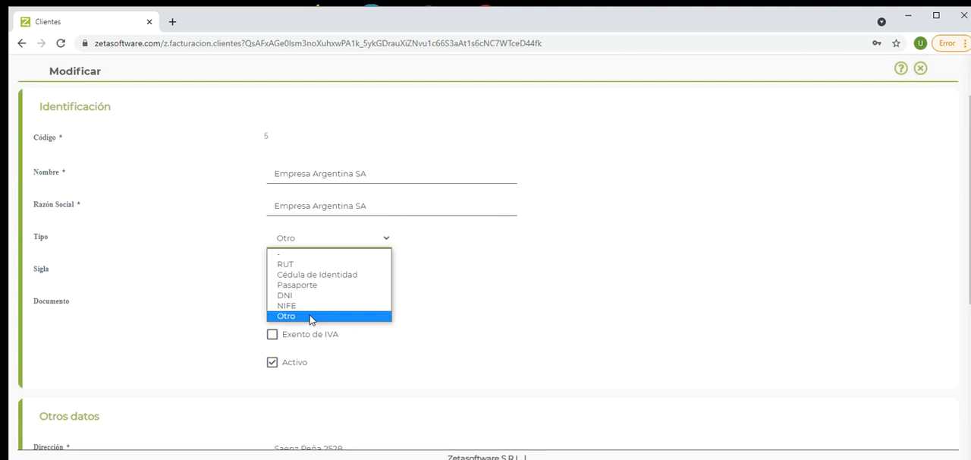
{"action": "left_click", "coordinate": [310, 320]}
{"action": "left_click", "coordinate": [319, 269]}
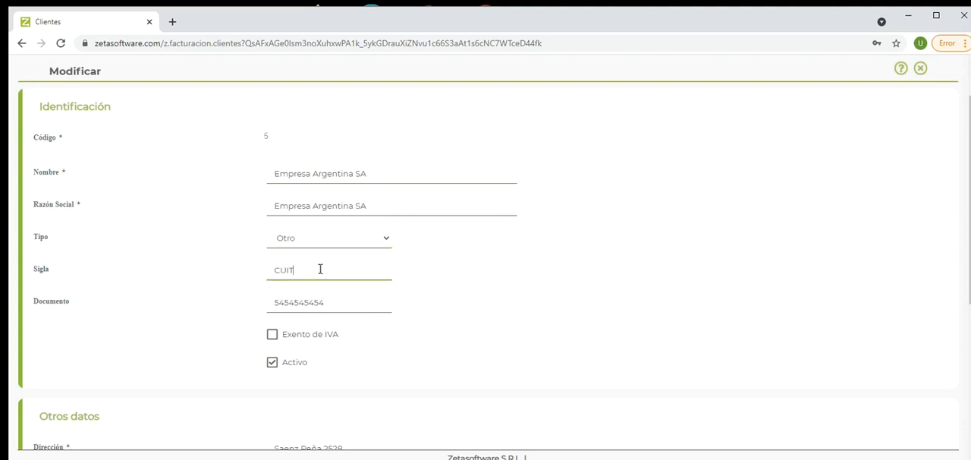
{"action": "left_click_drag", "start_coordinate": [319, 270], "coordinate": [271, 270]}
{"action": "double_click", "coordinate": [290, 302]}
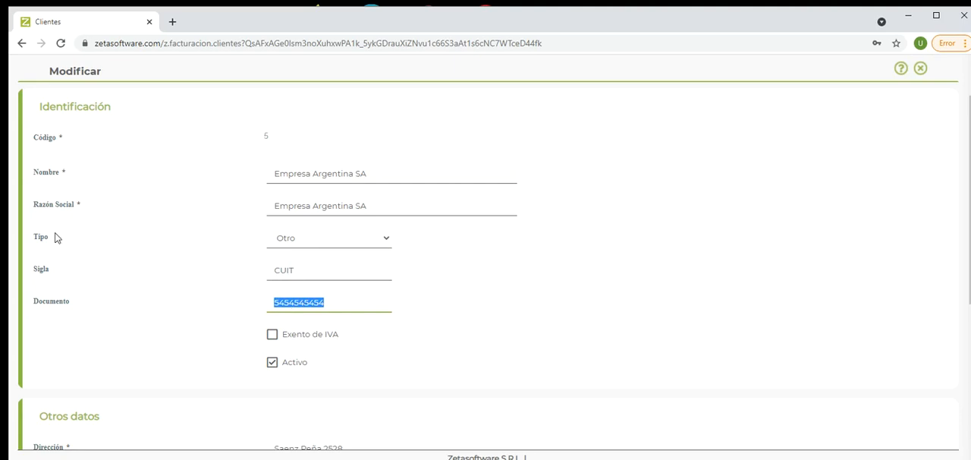
{"action": "left_click", "coordinate": [300, 268]}
{"action": "left_click", "coordinate": [347, 305]}
{"action": "scroll", "coordinate": [270, 376], "scroll_direction": "down", "scroll_amount": 1}
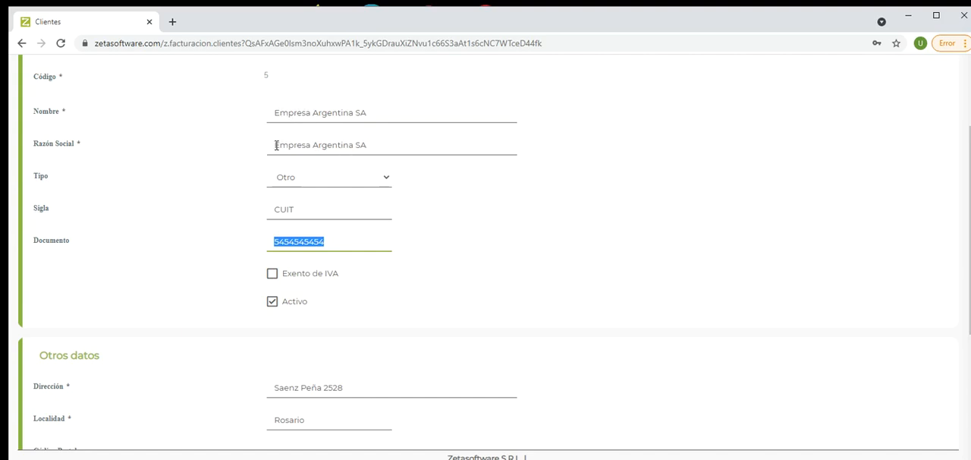
Step: Examine the customer's Razón Social, its address fields, and the available País and Departamento options
{"action": "left_click_drag", "start_coordinate": [276, 145], "coordinate": [368, 144]}
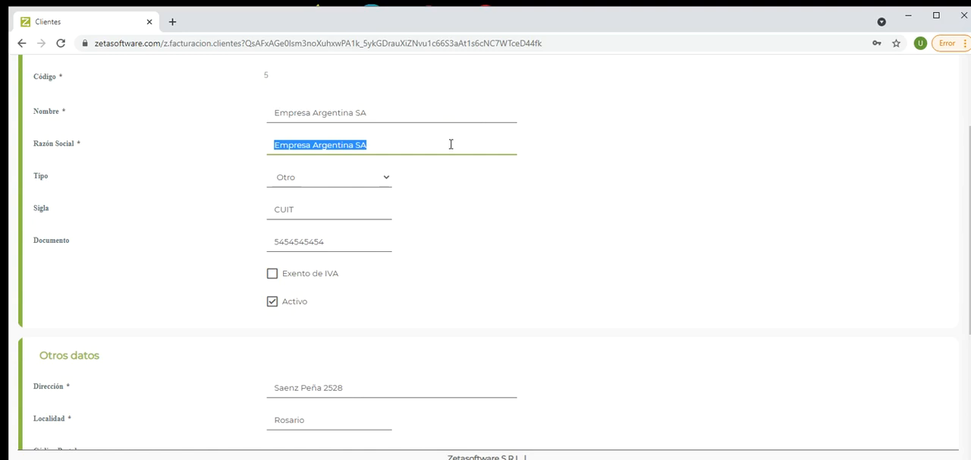
{"action": "scroll", "coordinate": [451, 144], "scroll_direction": "down", "scroll_amount": 2}
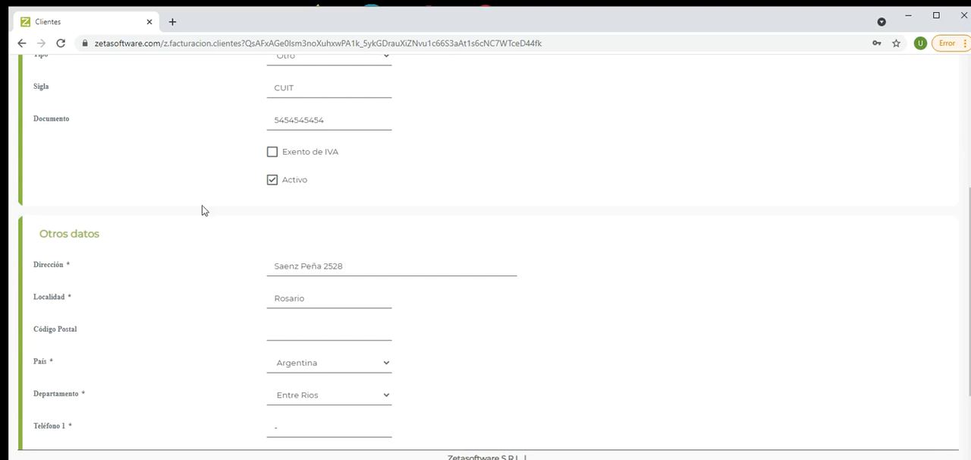
{"action": "left_click", "coordinate": [294, 264]}
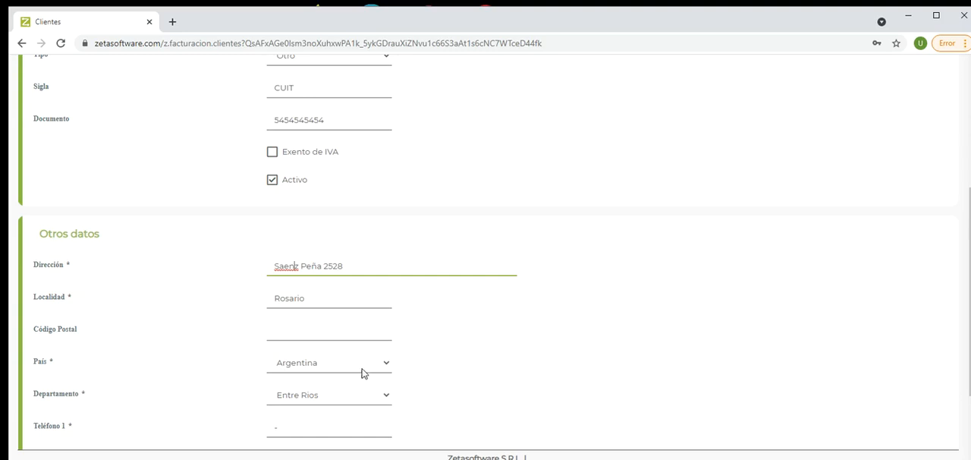
{"action": "scroll", "coordinate": [363, 372], "scroll_direction": "down", "scroll_amount": 1}
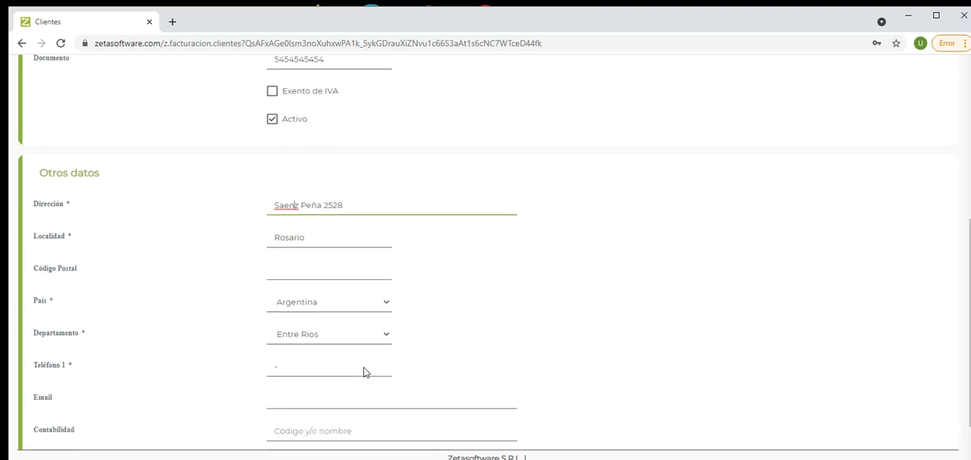
{"action": "left_click", "coordinate": [324, 306]}
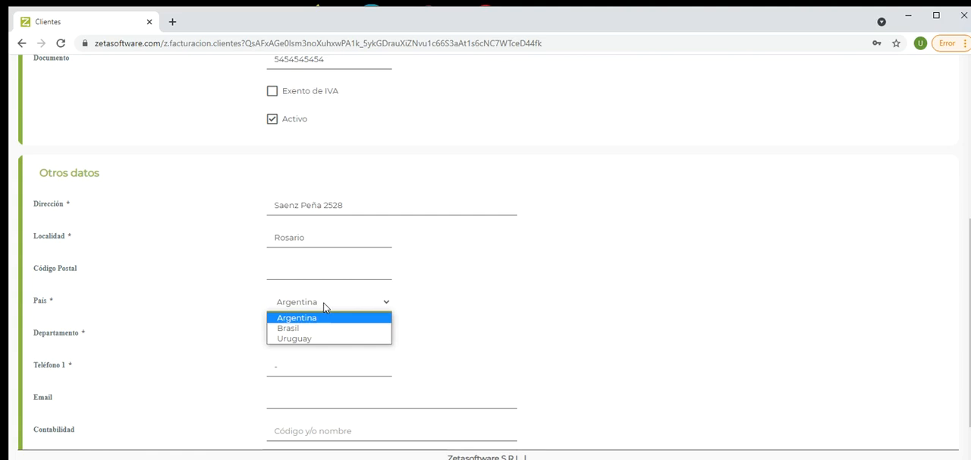
{"action": "left_click", "coordinate": [324, 305]}
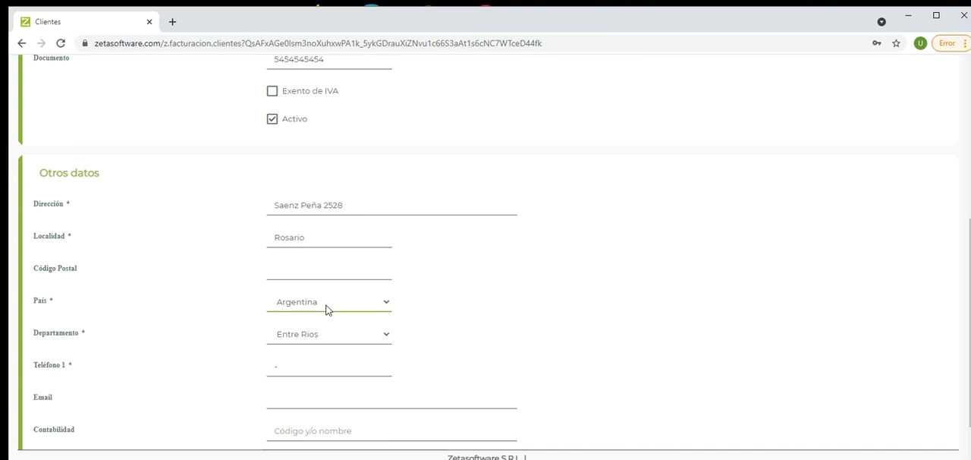
{"action": "left_click", "coordinate": [337, 338]}
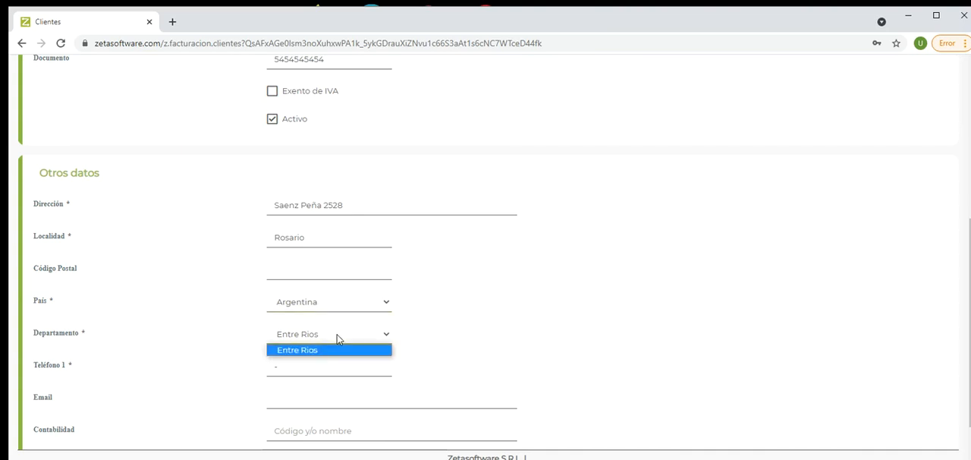
{"action": "left_click", "coordinate": [337, 335]}
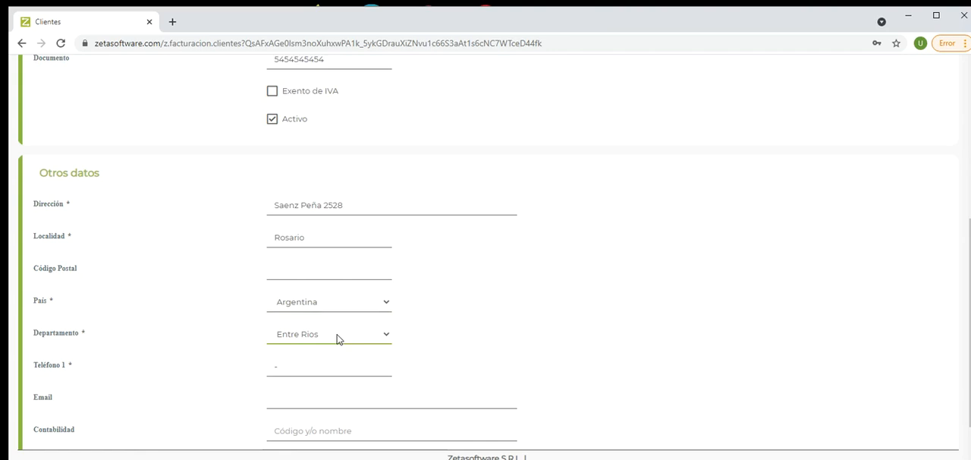
Step: Review the customer's Teléfono 1, Email and Contabilidad fields, and confirm the record
{"action": "scroll", "coordinate": [319, 357], "scroll_direction": "down", "scroll_amount": 1}
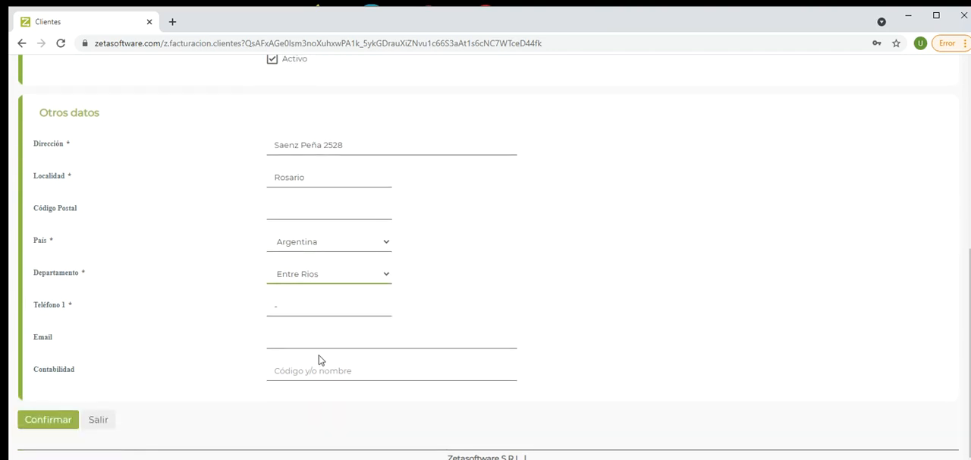
{"action": "left_click", "coordinate": [289, 309]}
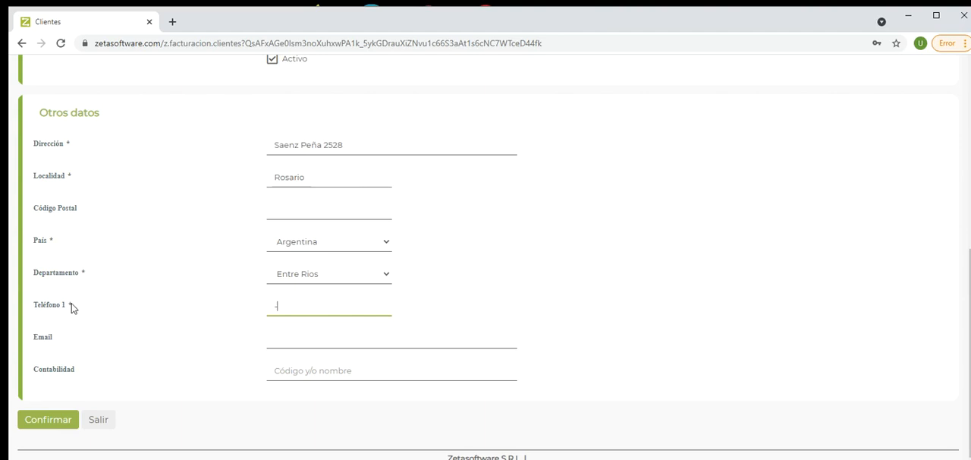
{"action": "left_click", "coordinate": [277, 338]}
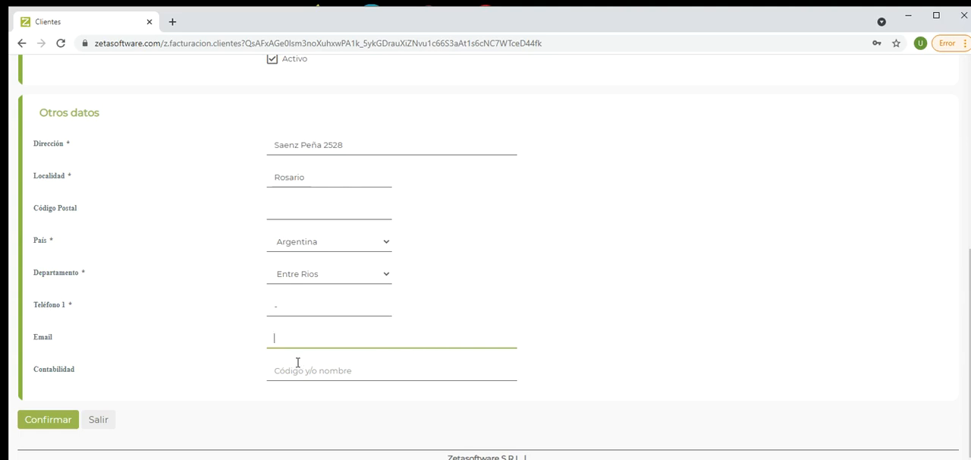
{"action": "left_click", "coordinate": [275, 369]}
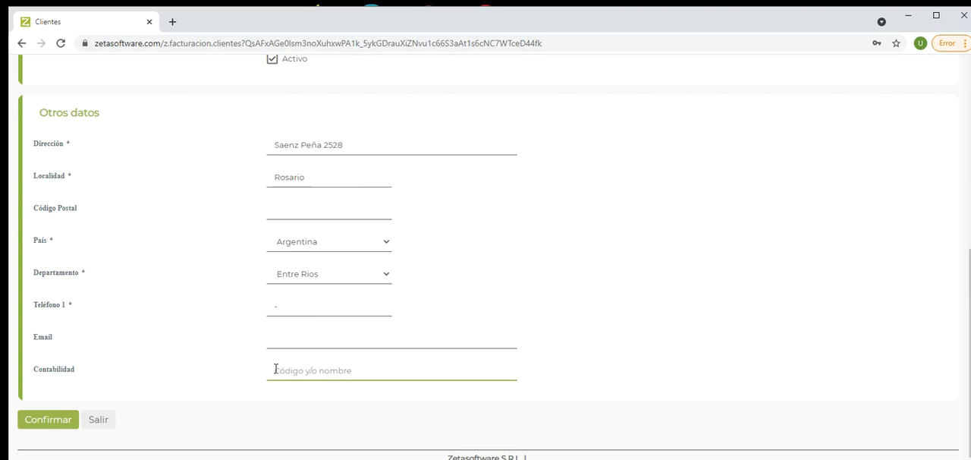
{"action": "left_click", "coordinate": [62, 423]}
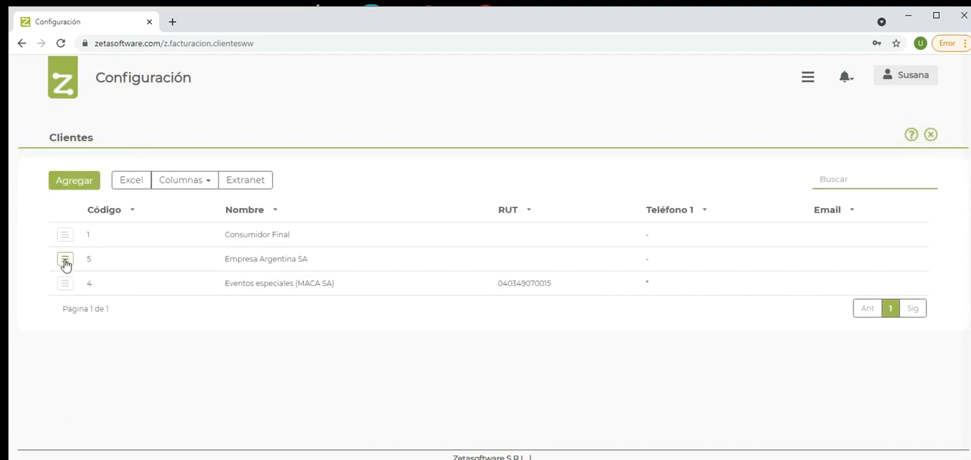
Step: Add a new customer with code 6, using Rodario SA as both Nombre and Razón Social
{"action": "left_click", "coordinate": [74, 182]}
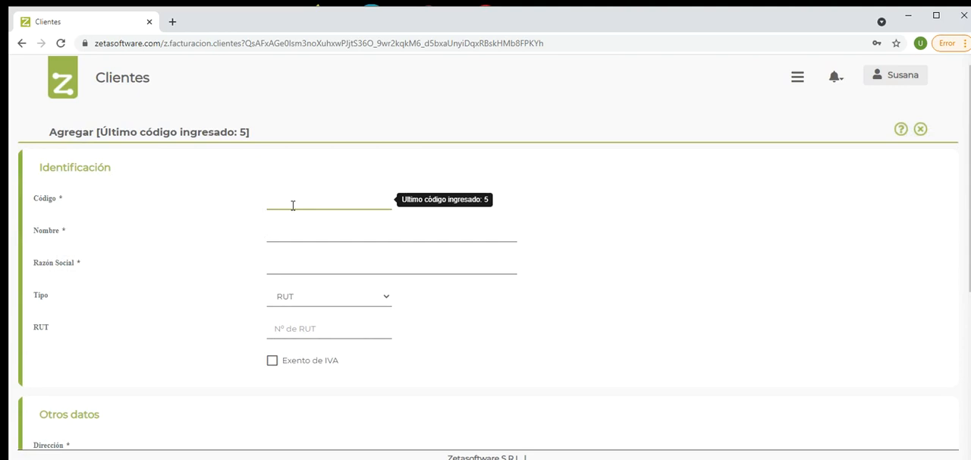
{"action": "type", "text": "6"}
{"action": "key", "text": "Tab"}
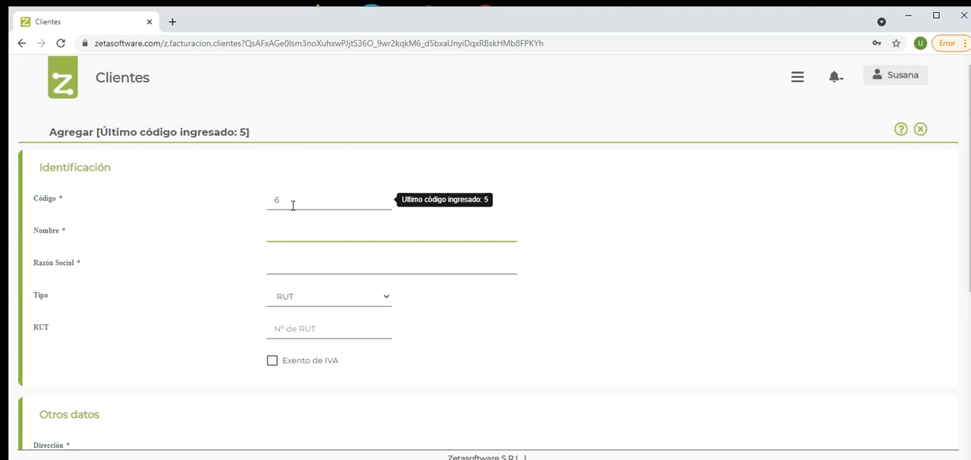
{"action": "type", "text": "Rodario SA"}
{"action": "key", "text": "Tab"}
{"action": "type", "text": "Rodario SA"}
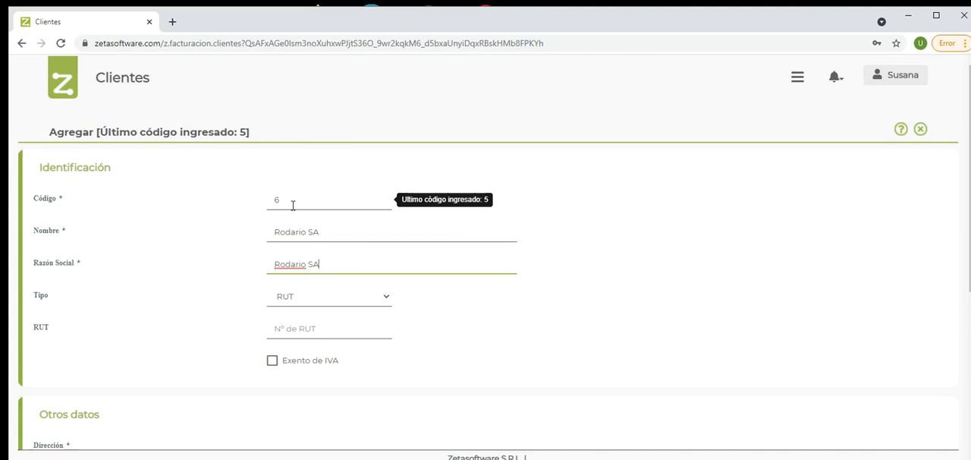
{"action": "key", "text": "Tab"}
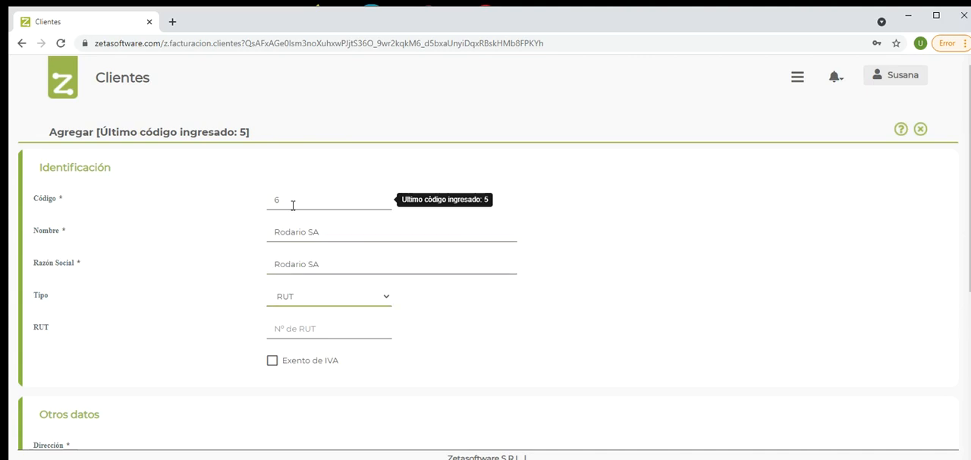
Step: Set the new customer's document type to RUT and enter the customer's RUT number
{"action": "left_click", "coordinate": [290, 301]}
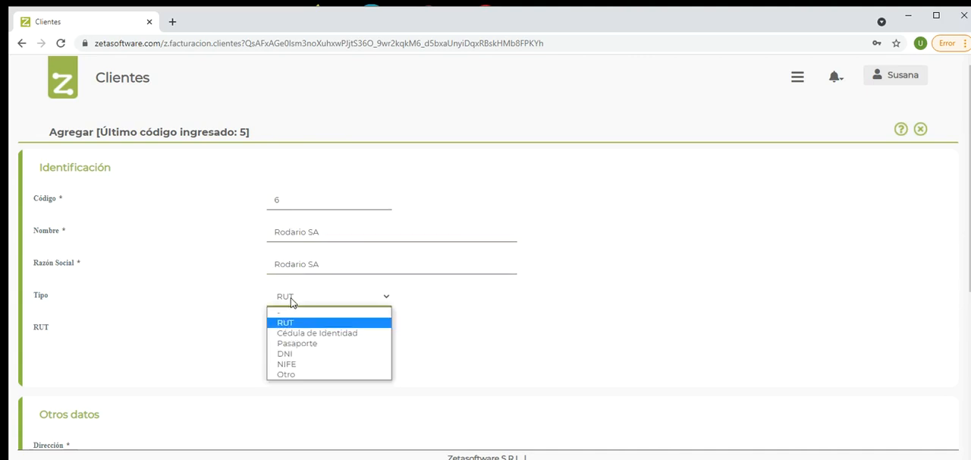
{"action": "left_click", "coordinate": [285, 322]}
{"action": "left_click", "coordinate": [285, 325]}
{"action": "type", "text": "214"}
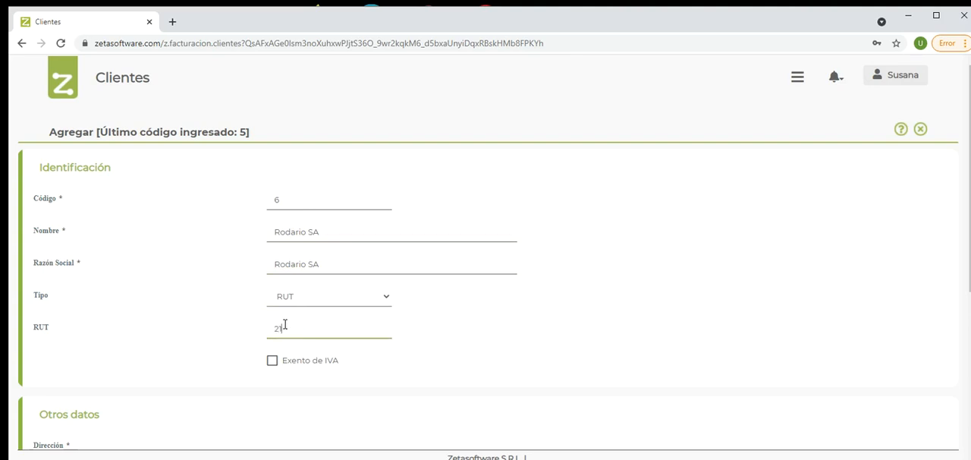
{"action": "type", "text": "54545"}
{"action": "key", "text": "Tab"}
{"action": "key", "text": "Tab"}
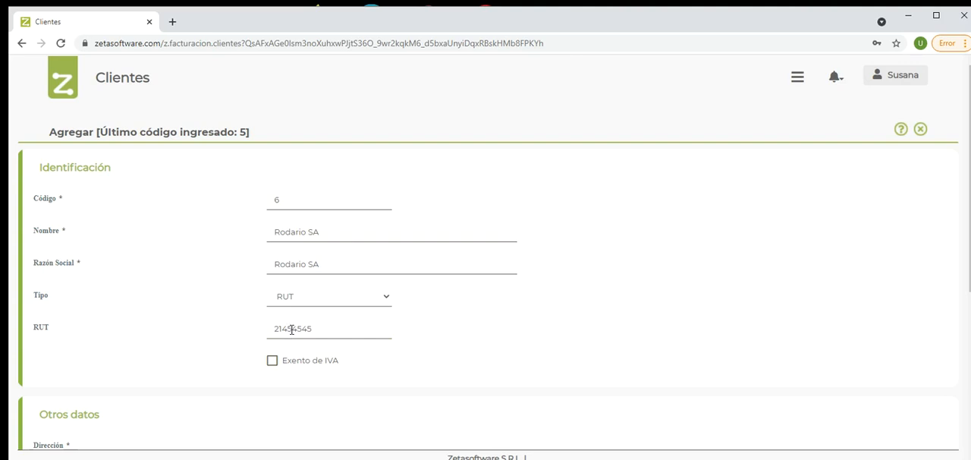
Step: Switch the document type to the blank "-" option and back to RUT
{"action": "double_click", "coordinate": [291, 330]}
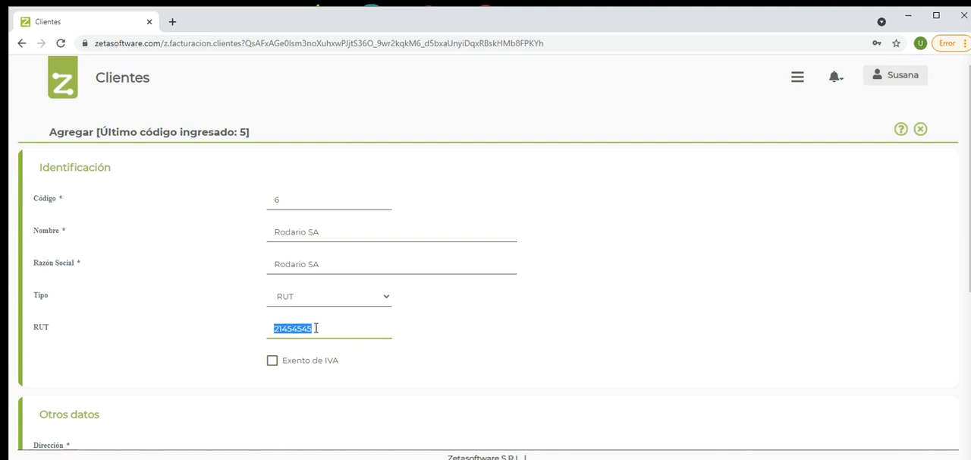
{"action": "left_click", "coordinate": [385, 298]}
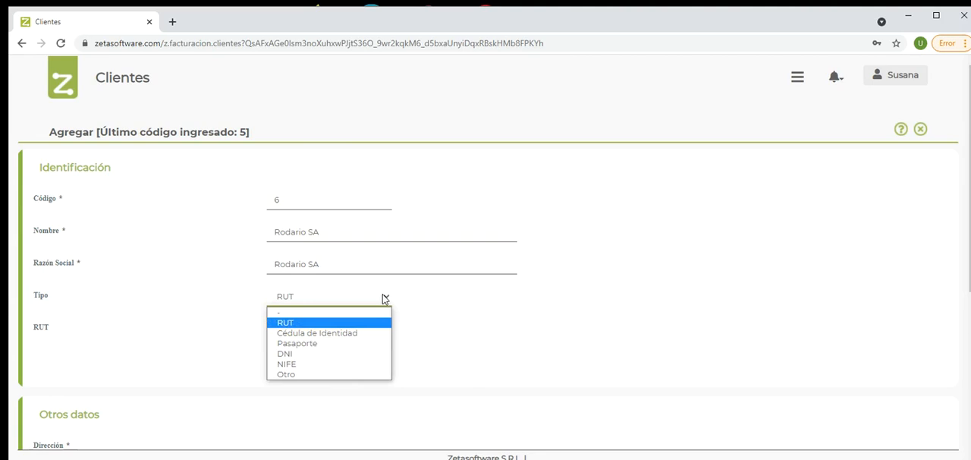
{"action": "left_click", "coordinate": [353, 312]}
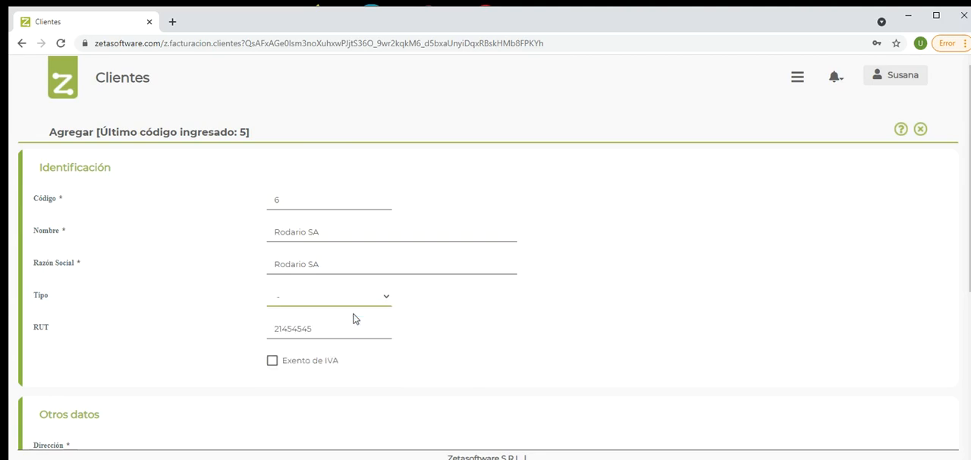
{"action": "left_click", "coordinate": [313, 302]}
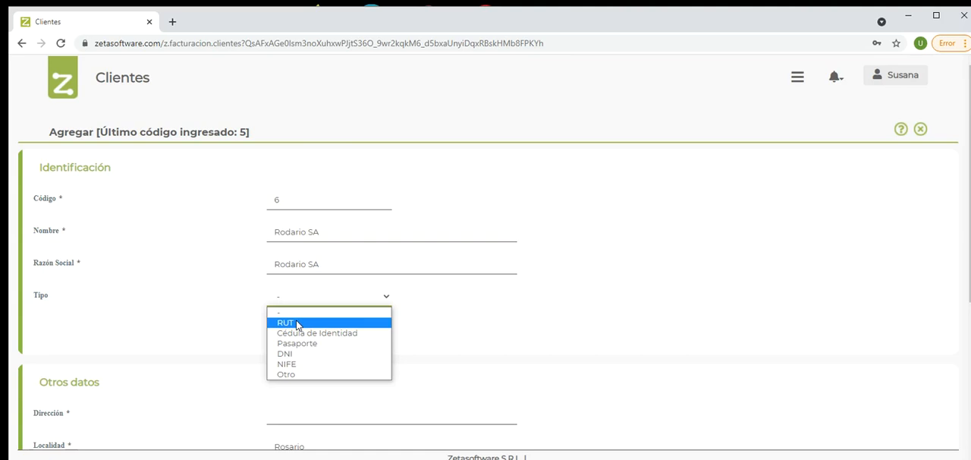
{"action": "left_click", "coordinate": [297, 323]}
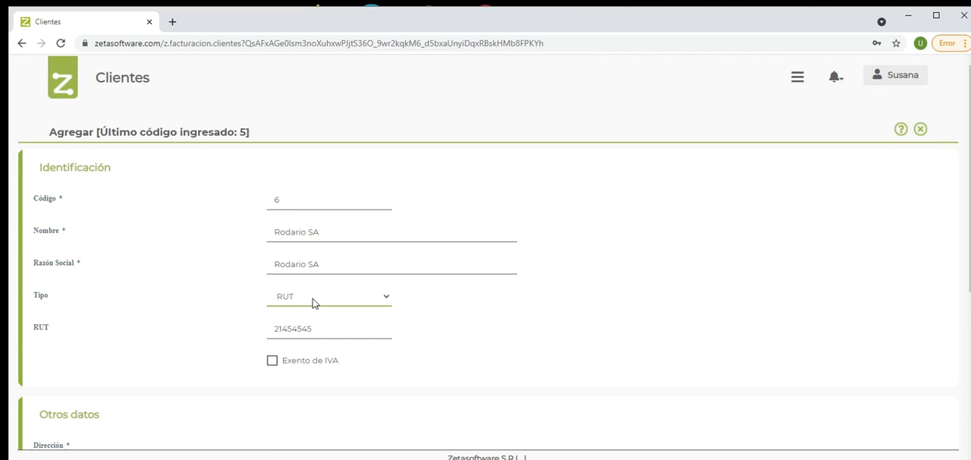
Step: Try the document types Otro and Cédula de Identidad for the new customer, ending with Otro
{"action": "left_click", "coordinate": [314, 302]}
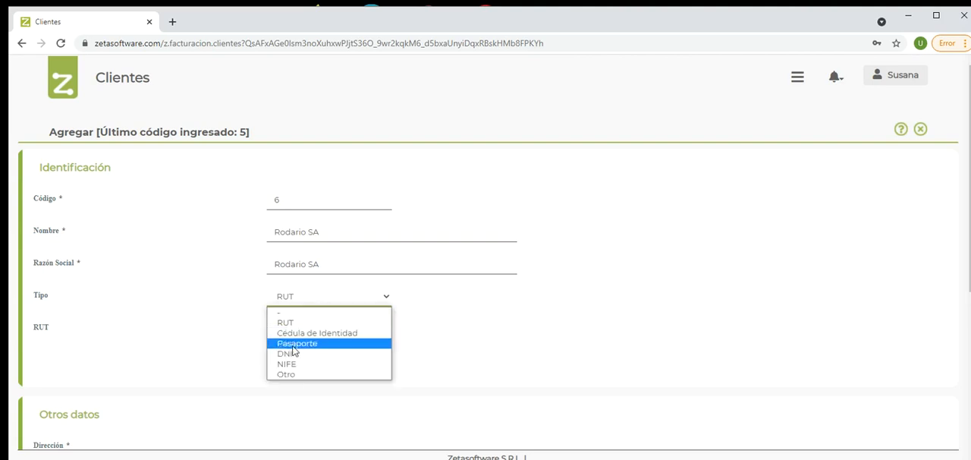
{"action": "left_click", "coordinate": [291, 375]}
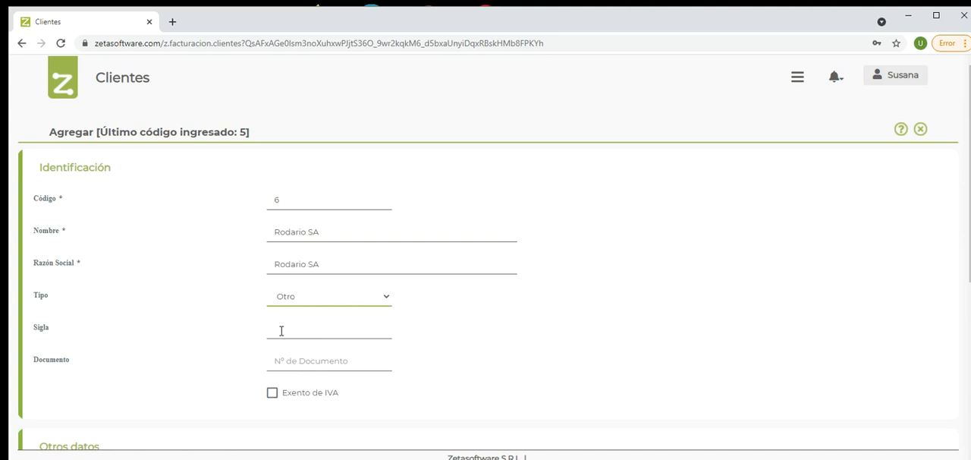
{"action": "left_click", "coordinate": [307, 302]}
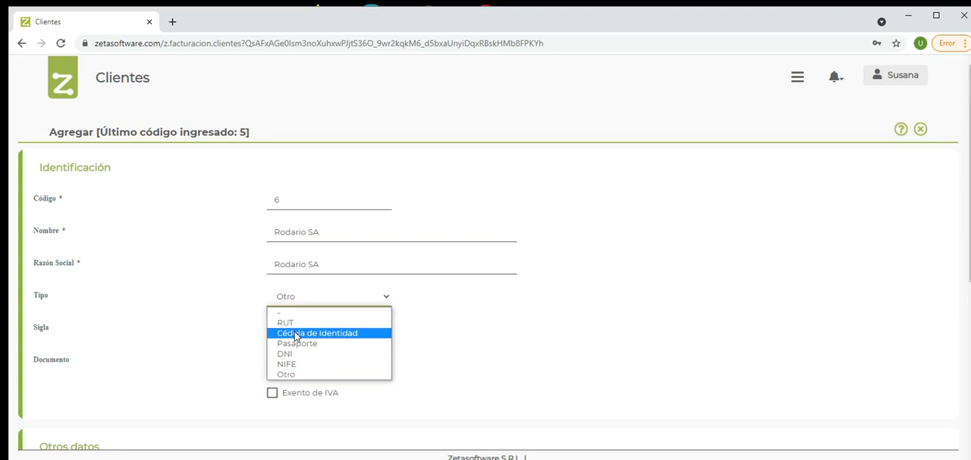
{"action": "left_click", "coordinate": [295, 333]}
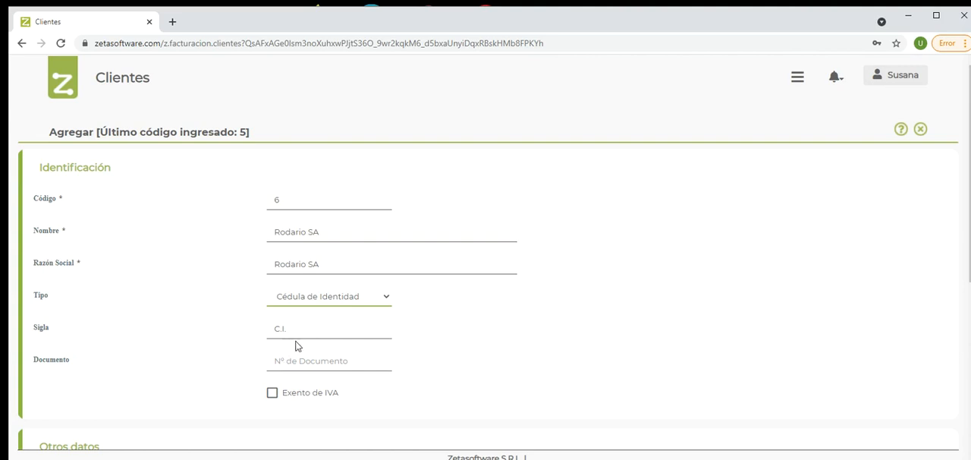
{"action": "left_click", "coordinate": [337, 301]}
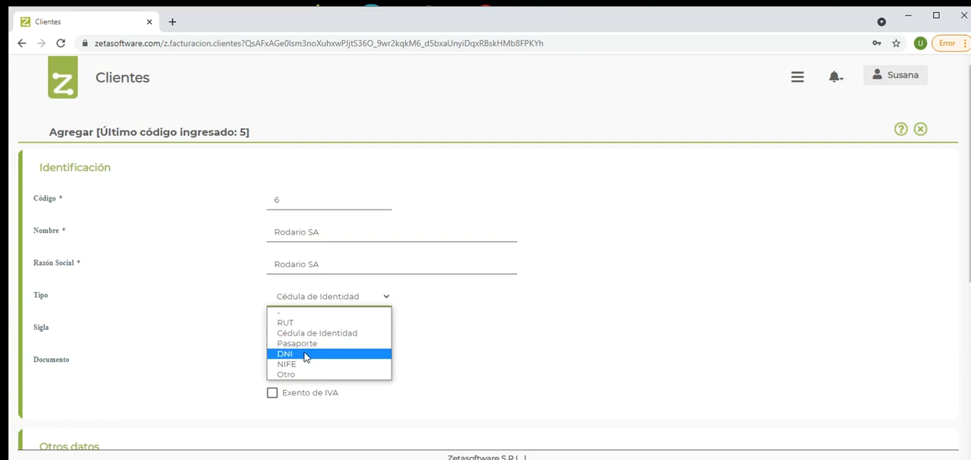
{"action": "left_click", "coordinate": [291, 375]}
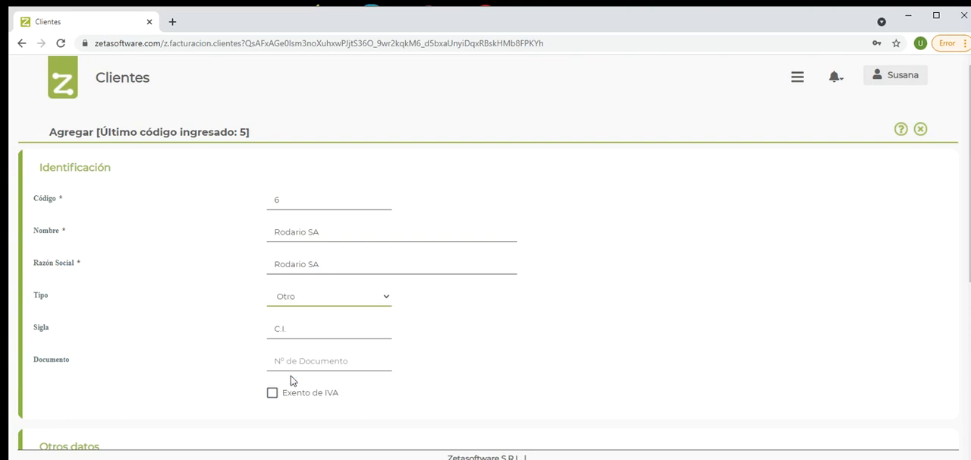
Step: Set the new customer's document type to the blank "-" option and review the Exento de IVA option
{"action": "left_click", "coordinate": [322, 304]}
{"action": "left_click", "coordinate": [311, 311]}
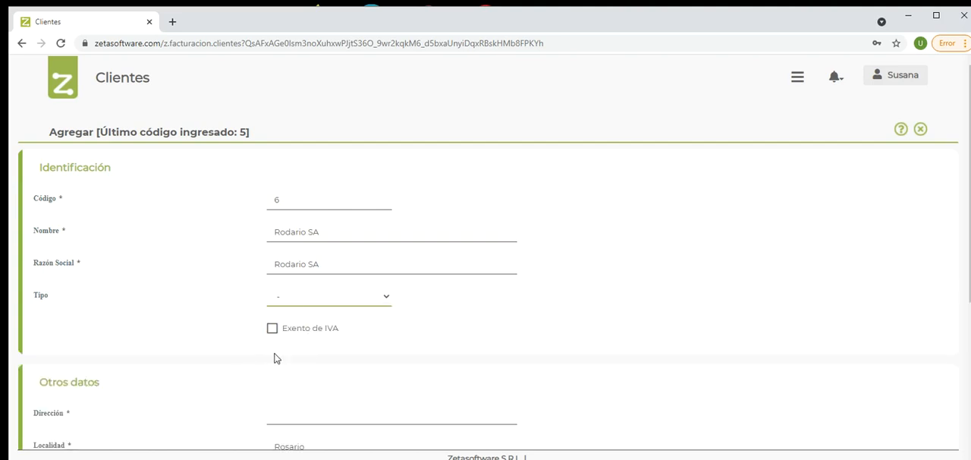
{"action": "left_click_drag", "start_coordinate": [284, 331], "coordinate": [339, 336]}
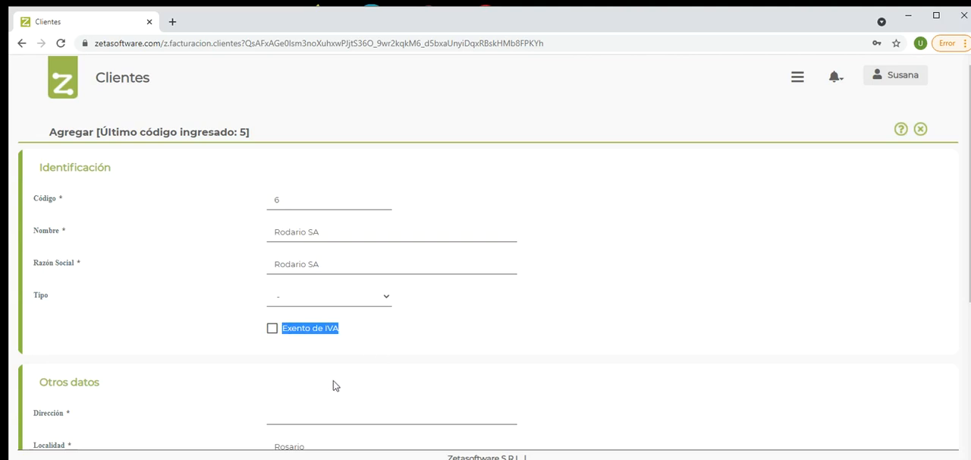
Step: Enter the new customer's street address in the Dirección field of Otros datos
{"action": "left_click", "coordinate": [294, 416]}
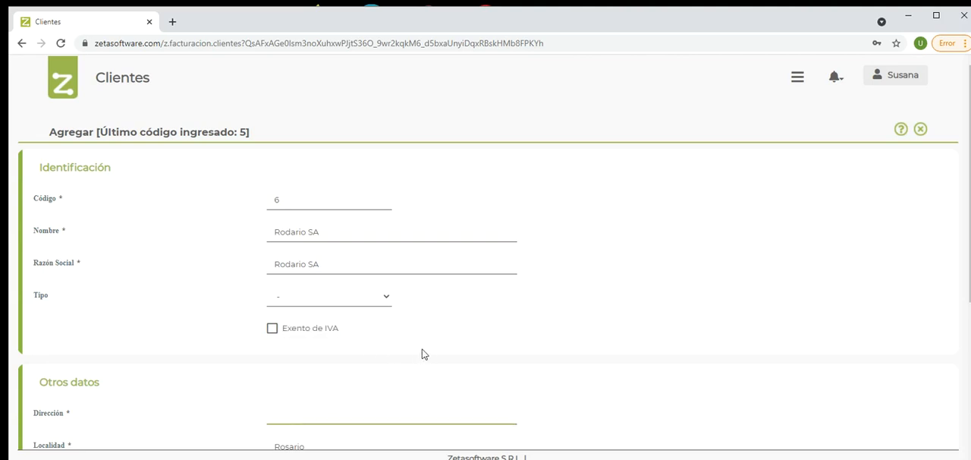
{"action": "scroll", "coordinate": [421, 349], "scroll_direction": "down", "scroll_amount": 3}
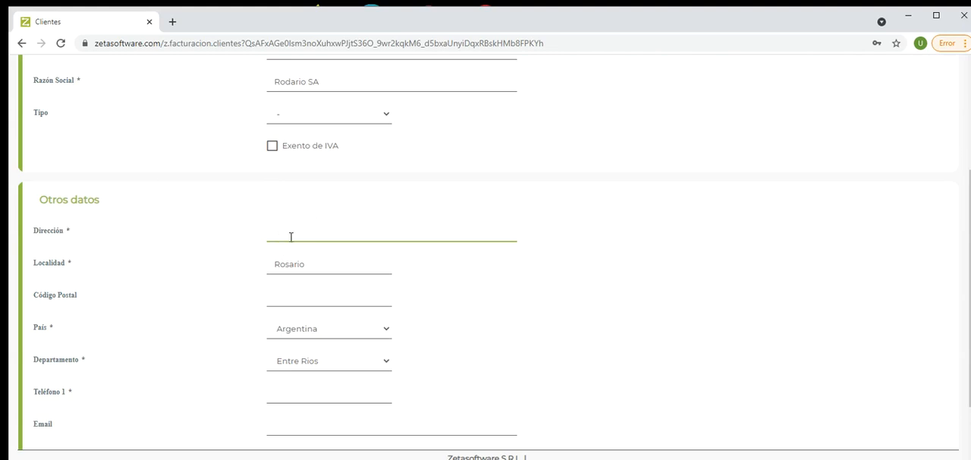
{"action": "key", "text": "Tab"}
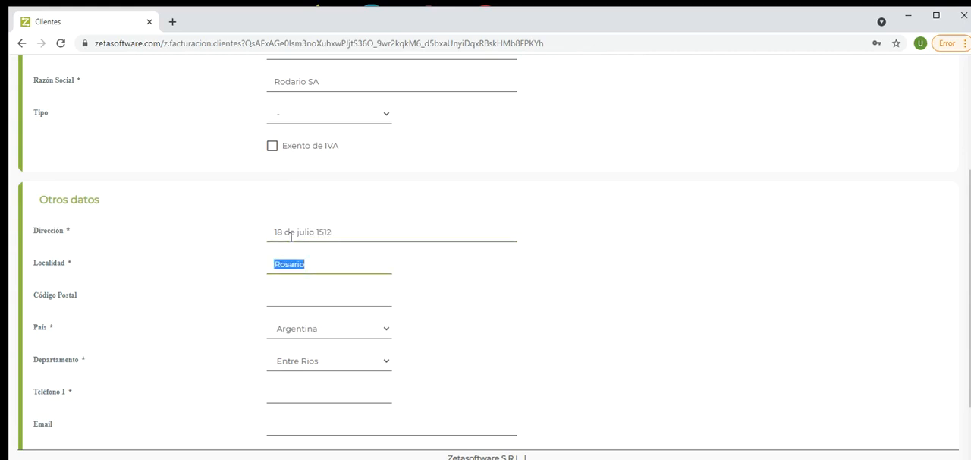
Step: Set the new customer's Localidad to Montevideo and País to Uruguay, leaving Código Postal empty
{"action": "type", "text": "Montevideo"}
{"action": "key", "text": "Tab"}
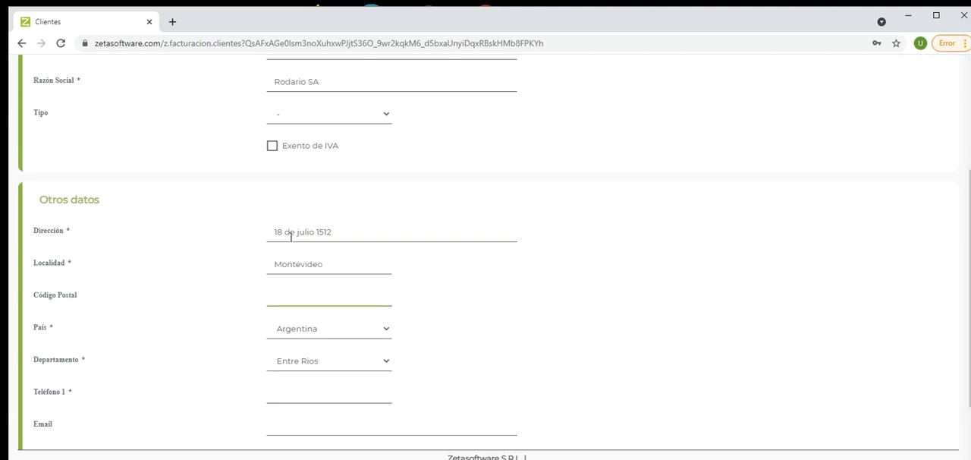
{"action": "key", "text": "Tab"}
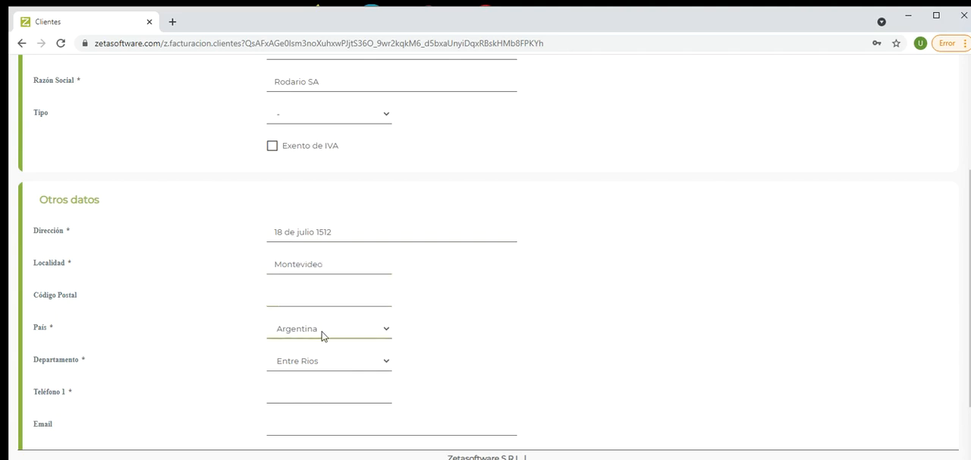
{"action": "left_click", "coordinate": [326, 331]}
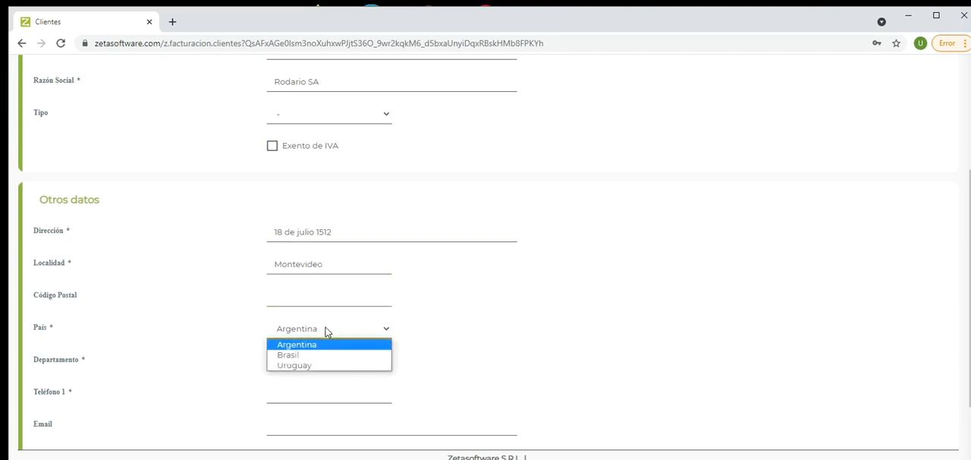
{"action": "left_click", "coordinate": [309, 363]}
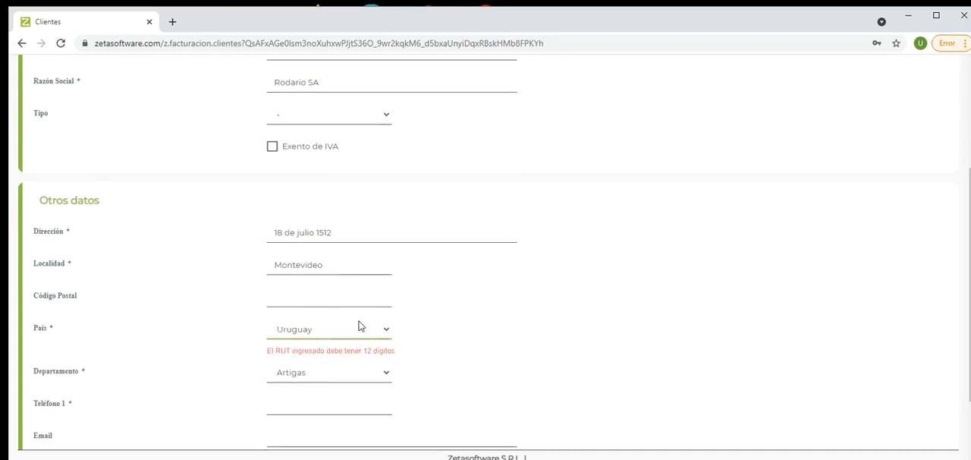
{"action": "scroll", "coordinate": [359, 326], "scroll_direction": "up", "scroll_amount": 3}
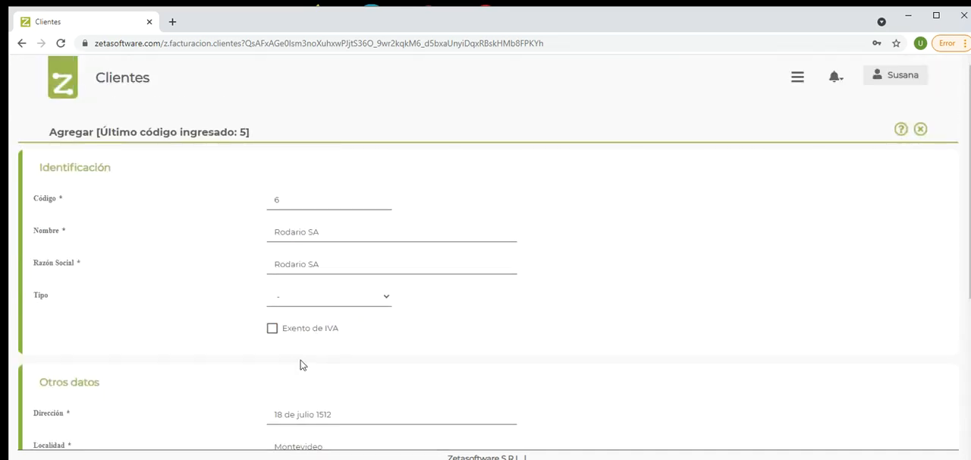
{"action": "scroll", "coordinate": [300, 366], "scroll_direction": "down", "scroll_amount": 3}
{"action": "scroll", "coordinate": [298, 366], "scroll_direction": "down", "scroll_amount": 1}
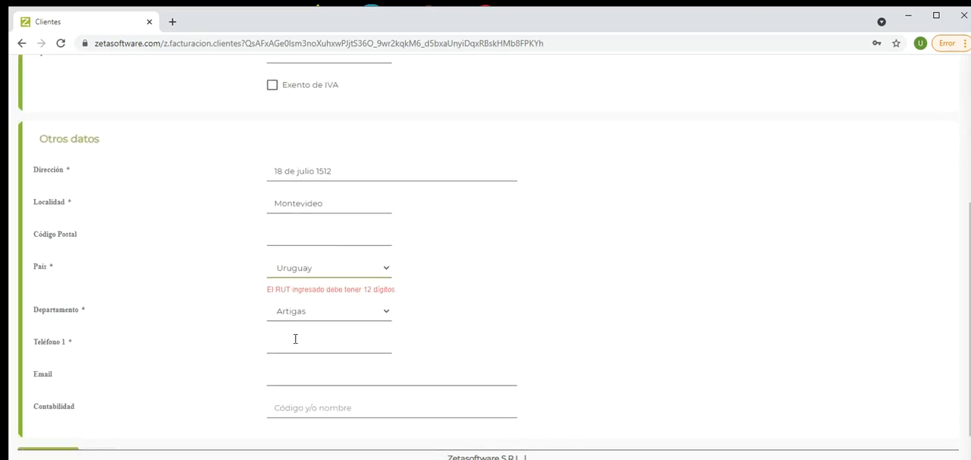
Step: Set the customer's Departamento to Canelones and enter the phone number in Teléfono 1
{"action": "left_click", "coordinate": [298, 313]}
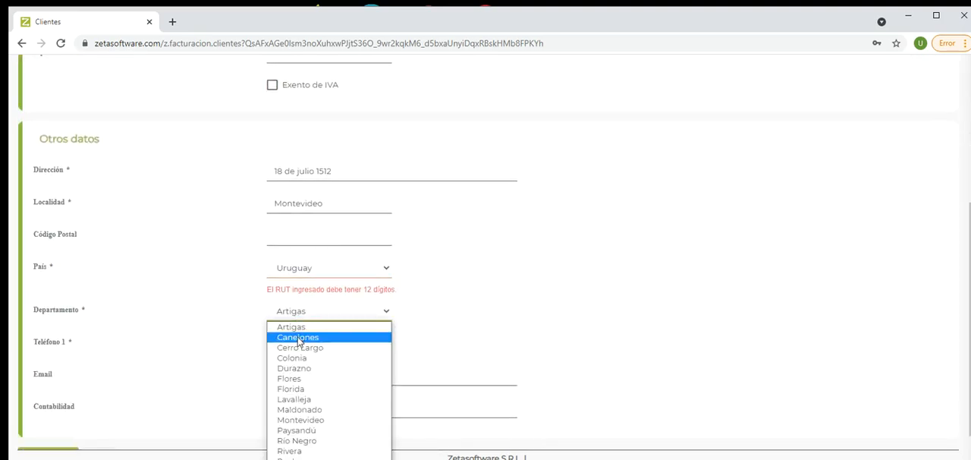
{"action": "left_click", "coordinate": [298, 336]}
{"action": "left_click", "coordinate": [290, 335]}
{"action": "type", "text": "29161515"}
{"action": "key", "text": "Tab"}
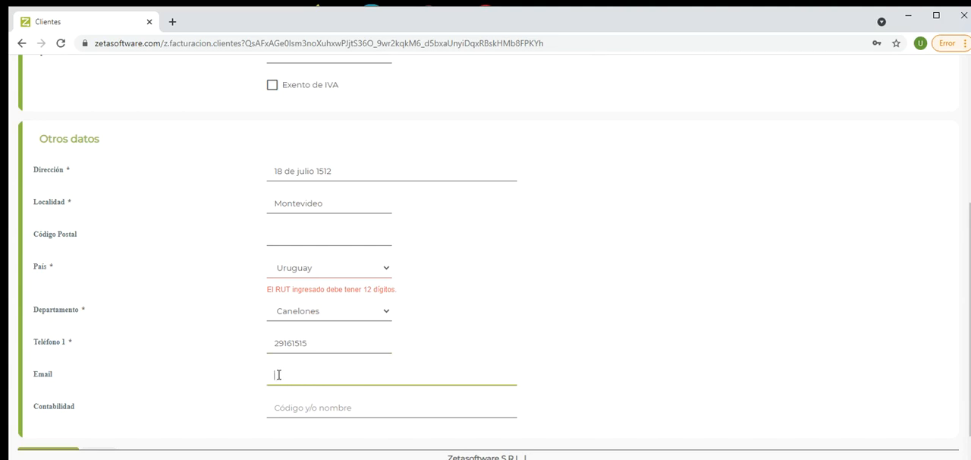
Step: Review the completed customer form from end to start and exit it without saving
{"action": "scroll", "coordinate": [279, 375], "scroll_direction": "down", "scroll_amount": 1}
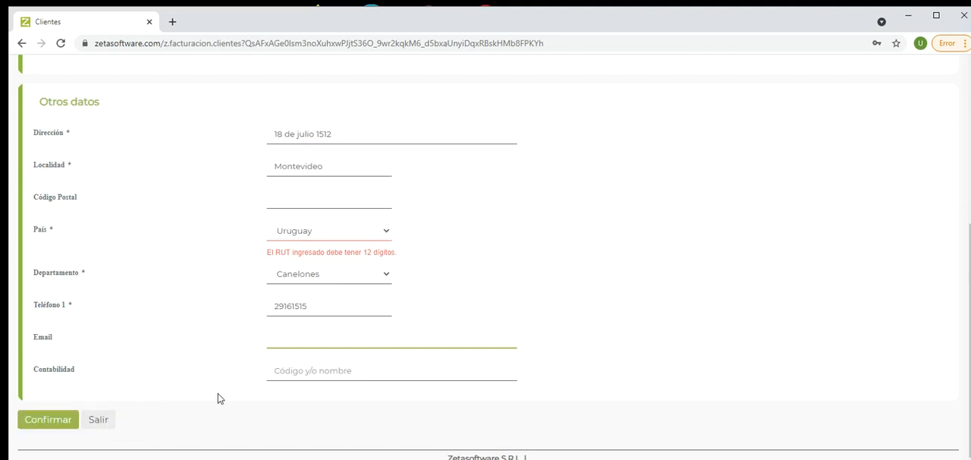
{"action": "scroll", "coordinate": [218, 398], "scroll_direction": "up", "scroll_amount": 4}
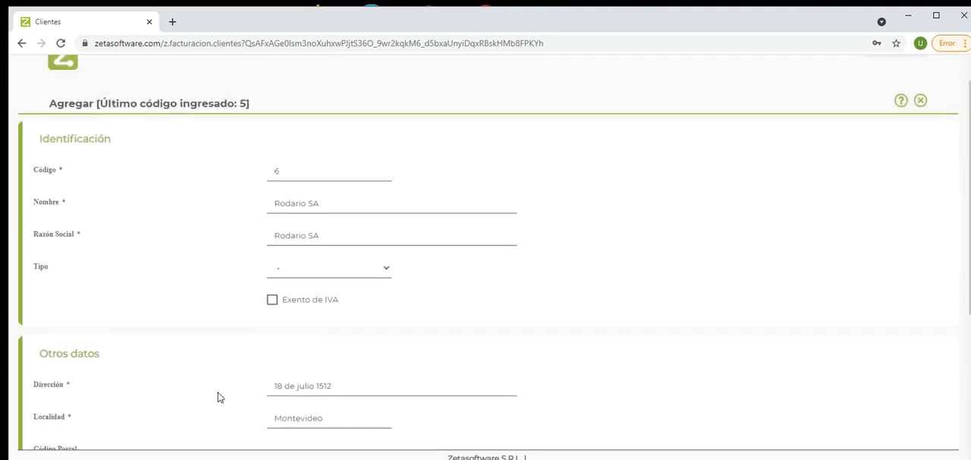
{"action": "scroll", "coordinate": [217, 397], "scroll_direction": "up", "scroll_amount": 1}
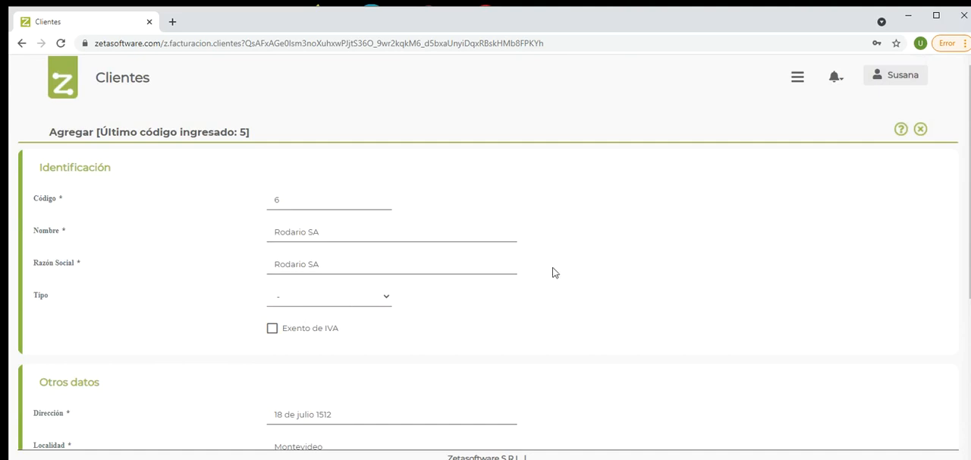
{"action": "left_click", "coordinate": [920, 131]}
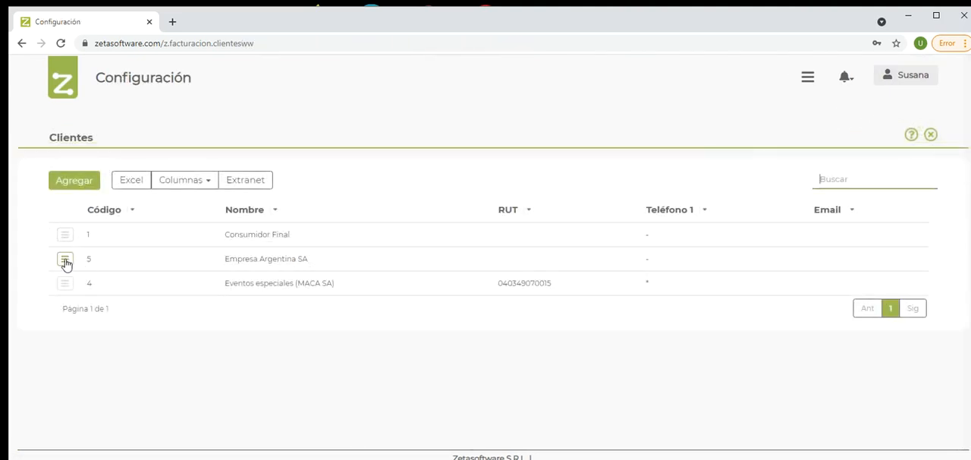
Step: Open the Historial of Empresa Argentina SA and bring up the form for adding a dated note
{"action": "left_click", "coordinate": [66, 259]}
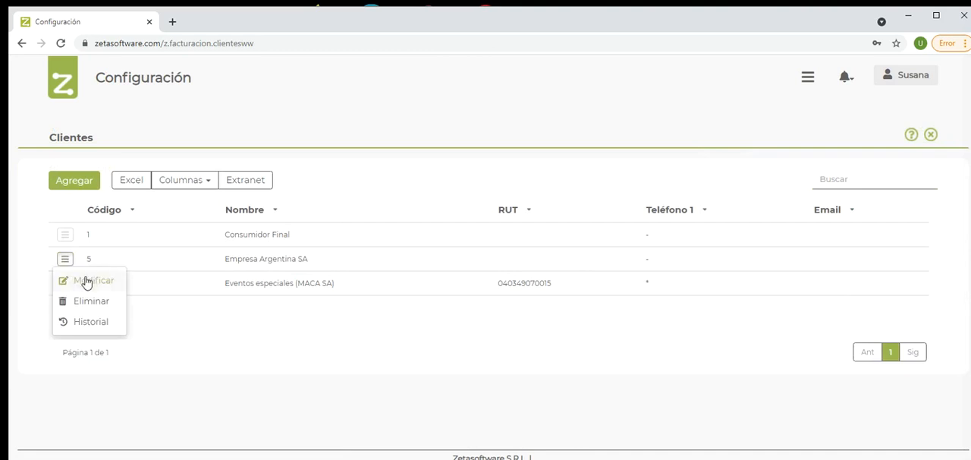
{"action": "left_click", "coordinate": [89, 322]}
{"action": "left_click", "coordinate": [76, 182]}
{"action": "left_click", "coordinate": [77, 183]}
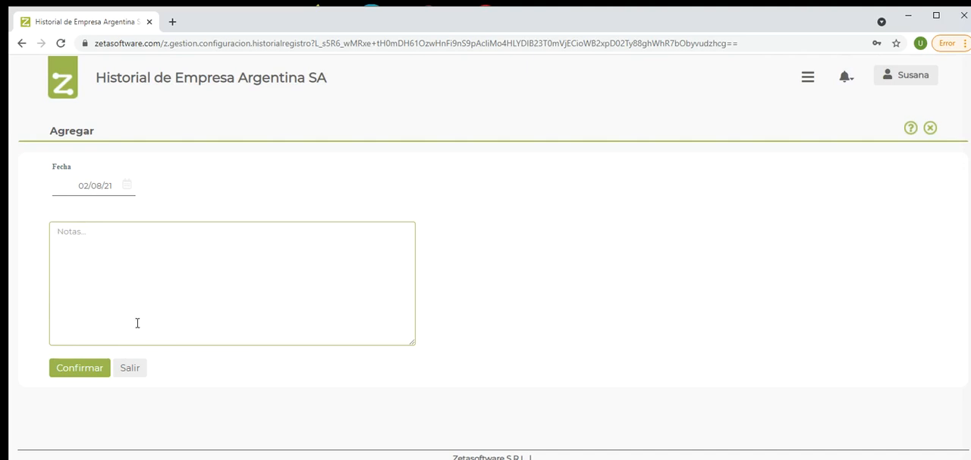
Step: Leave the history note unsaved and go back through the customer list to the Configuración page
{"action": "left_click", "coordinate": [128, 368]}
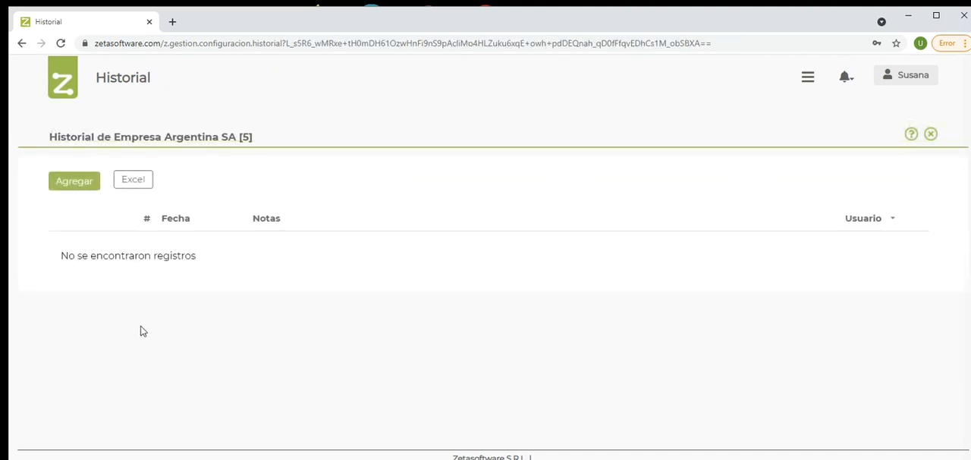
{"action": "left_click", "coordinate": [933, 135]}
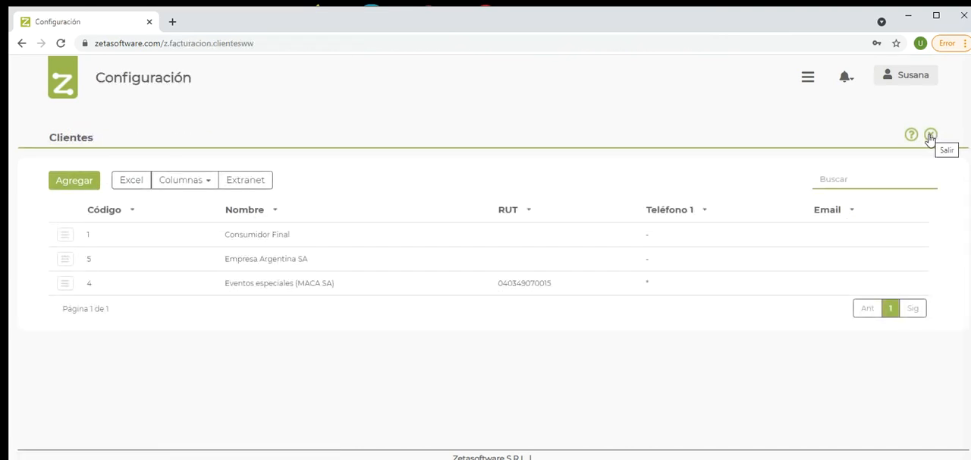
{"action": "left_click", "coordinate": [930, 136]}
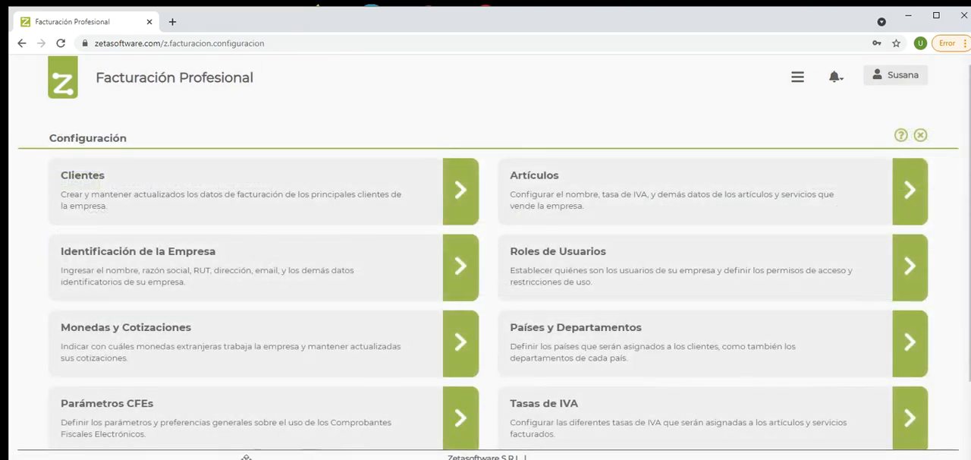